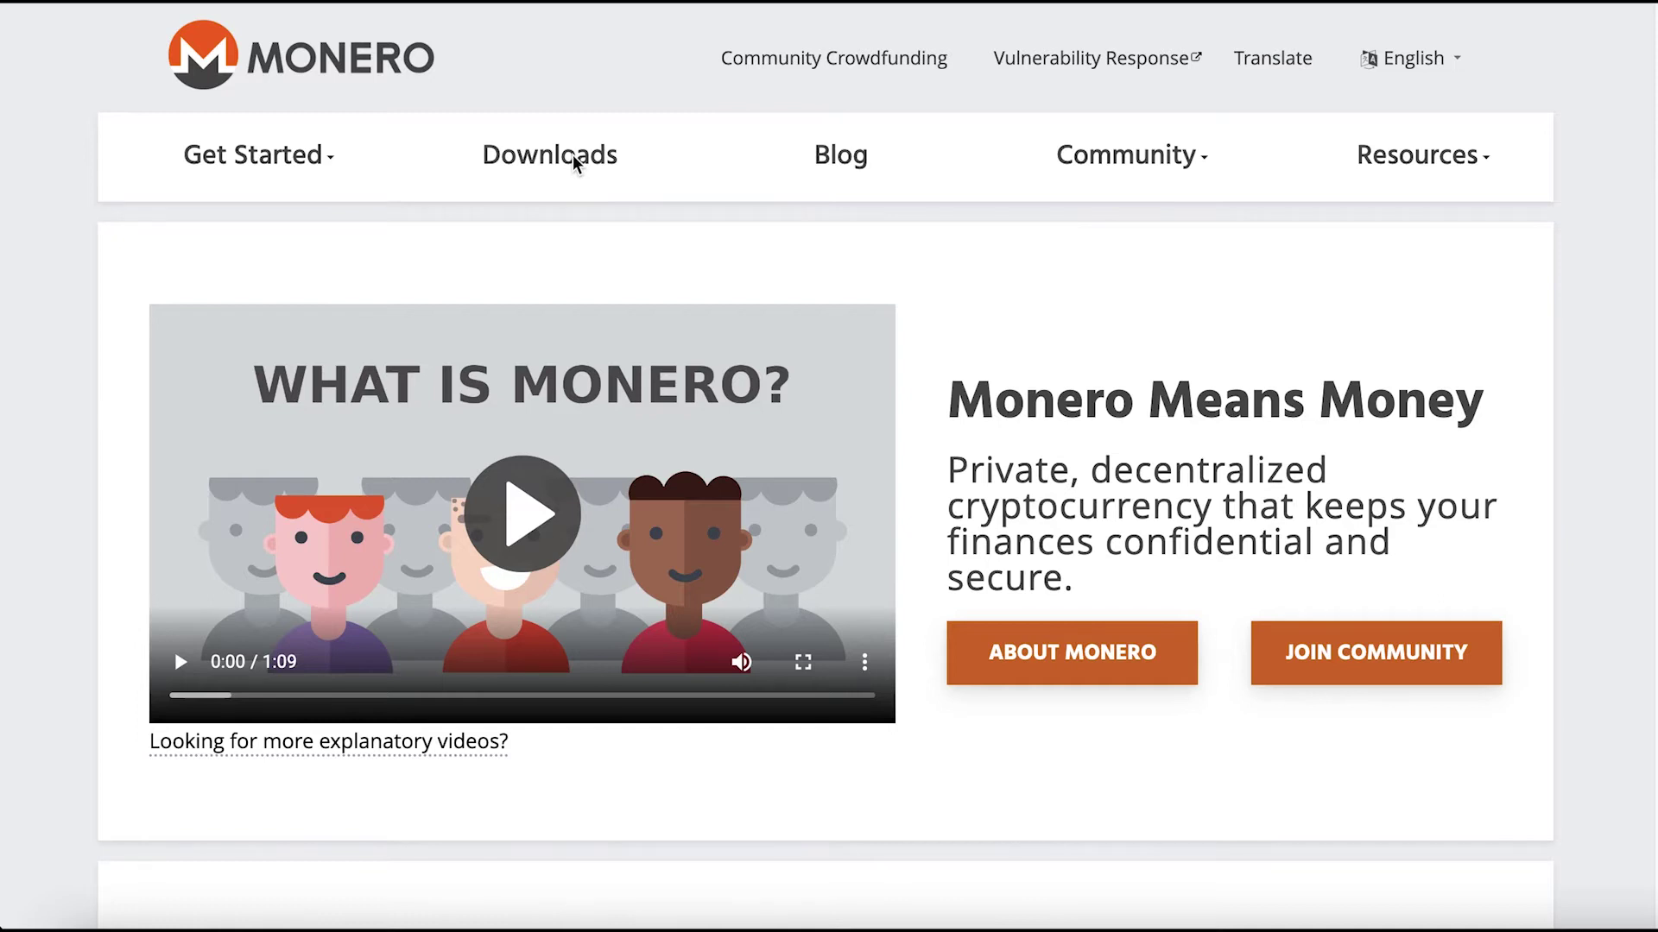
# Step: Download monero-gui-mac-x64-v0.17.3.2.dmg, the Mac OS X 64-bit GUI wallet, from getmonero.org into Downloads
pyautogui.click(573, 157)
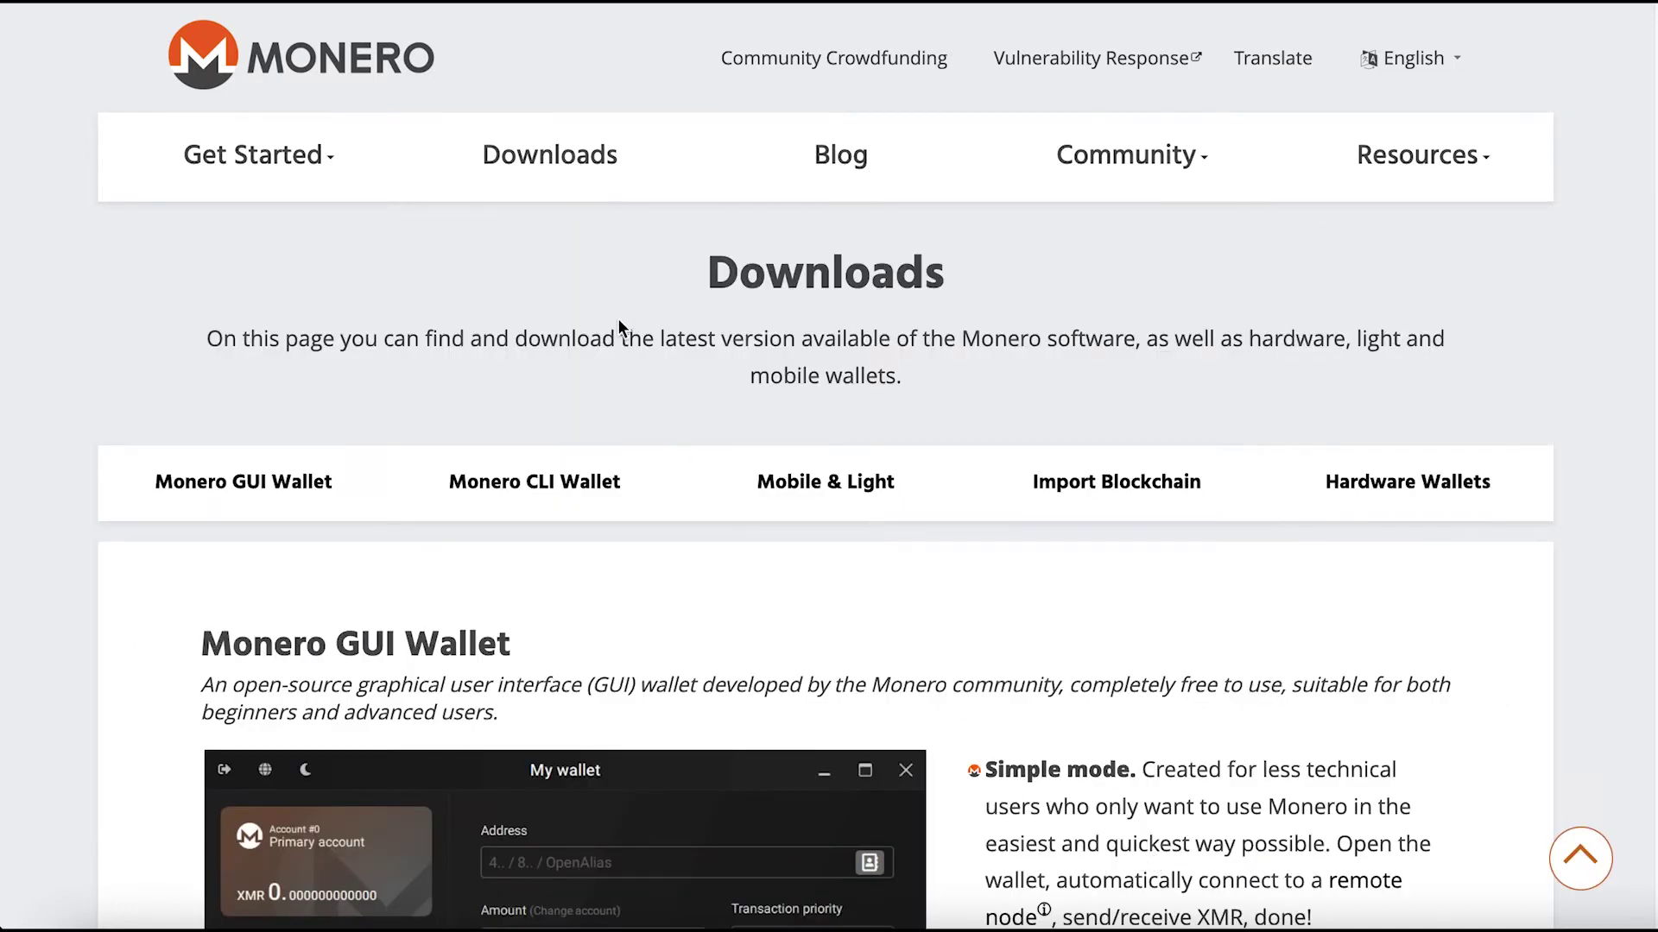
pyautogui.scroll(-8, 618, 318)
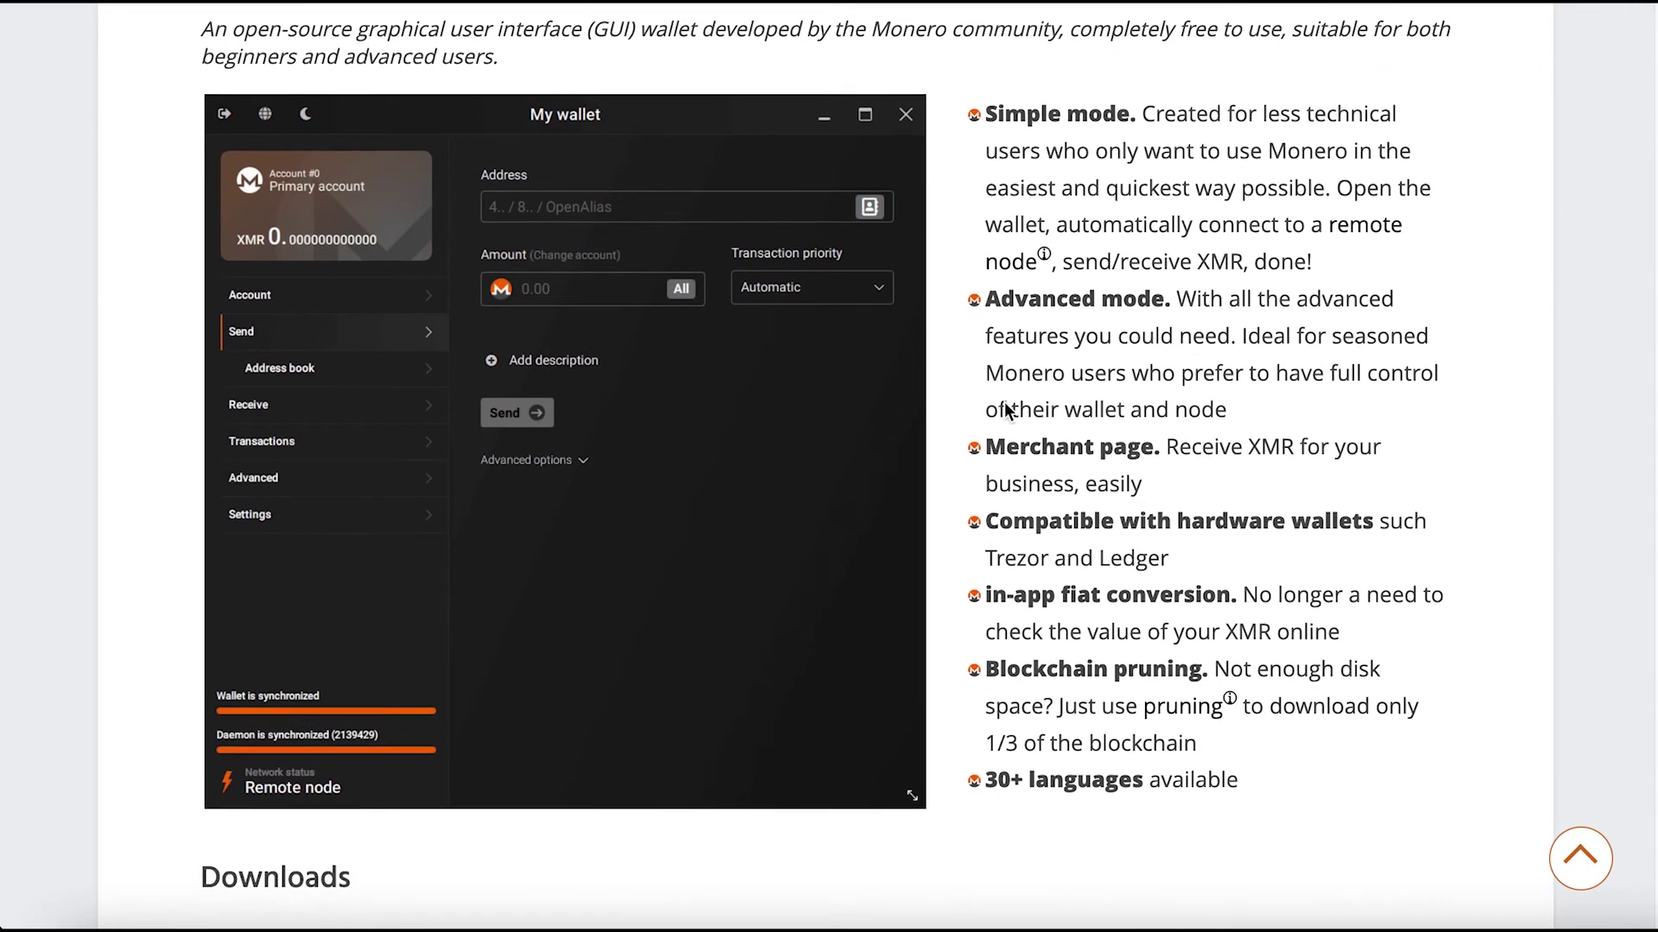
pyautogui.scroll(-7, 947, 444)
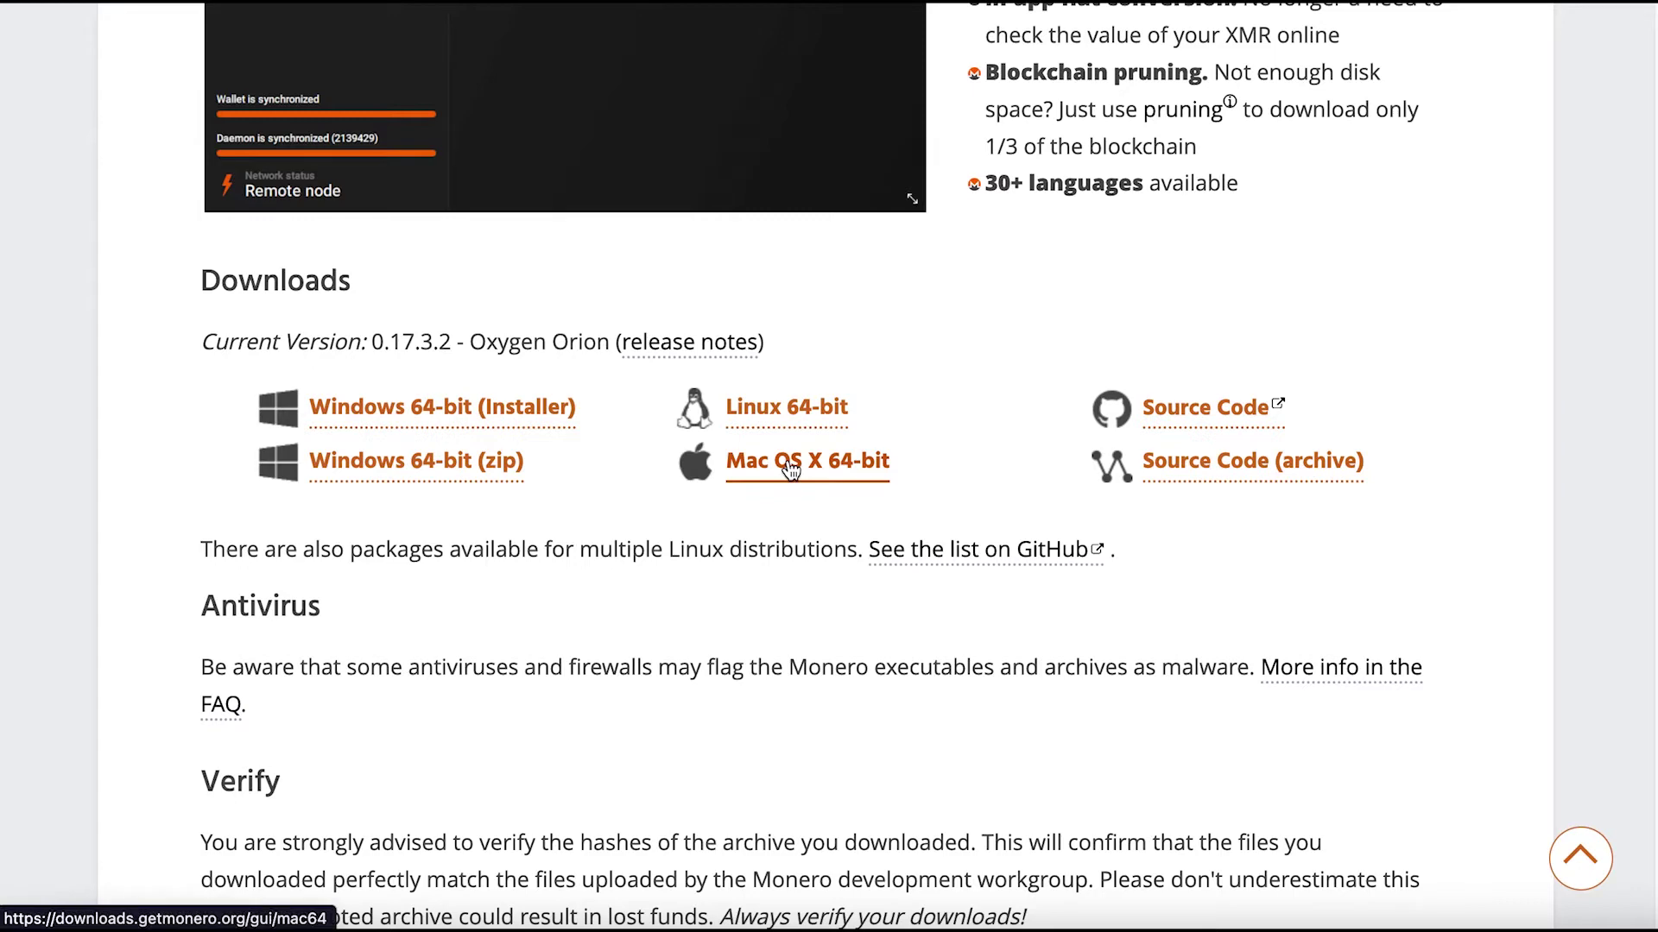
pyautogui.click(790, 467)
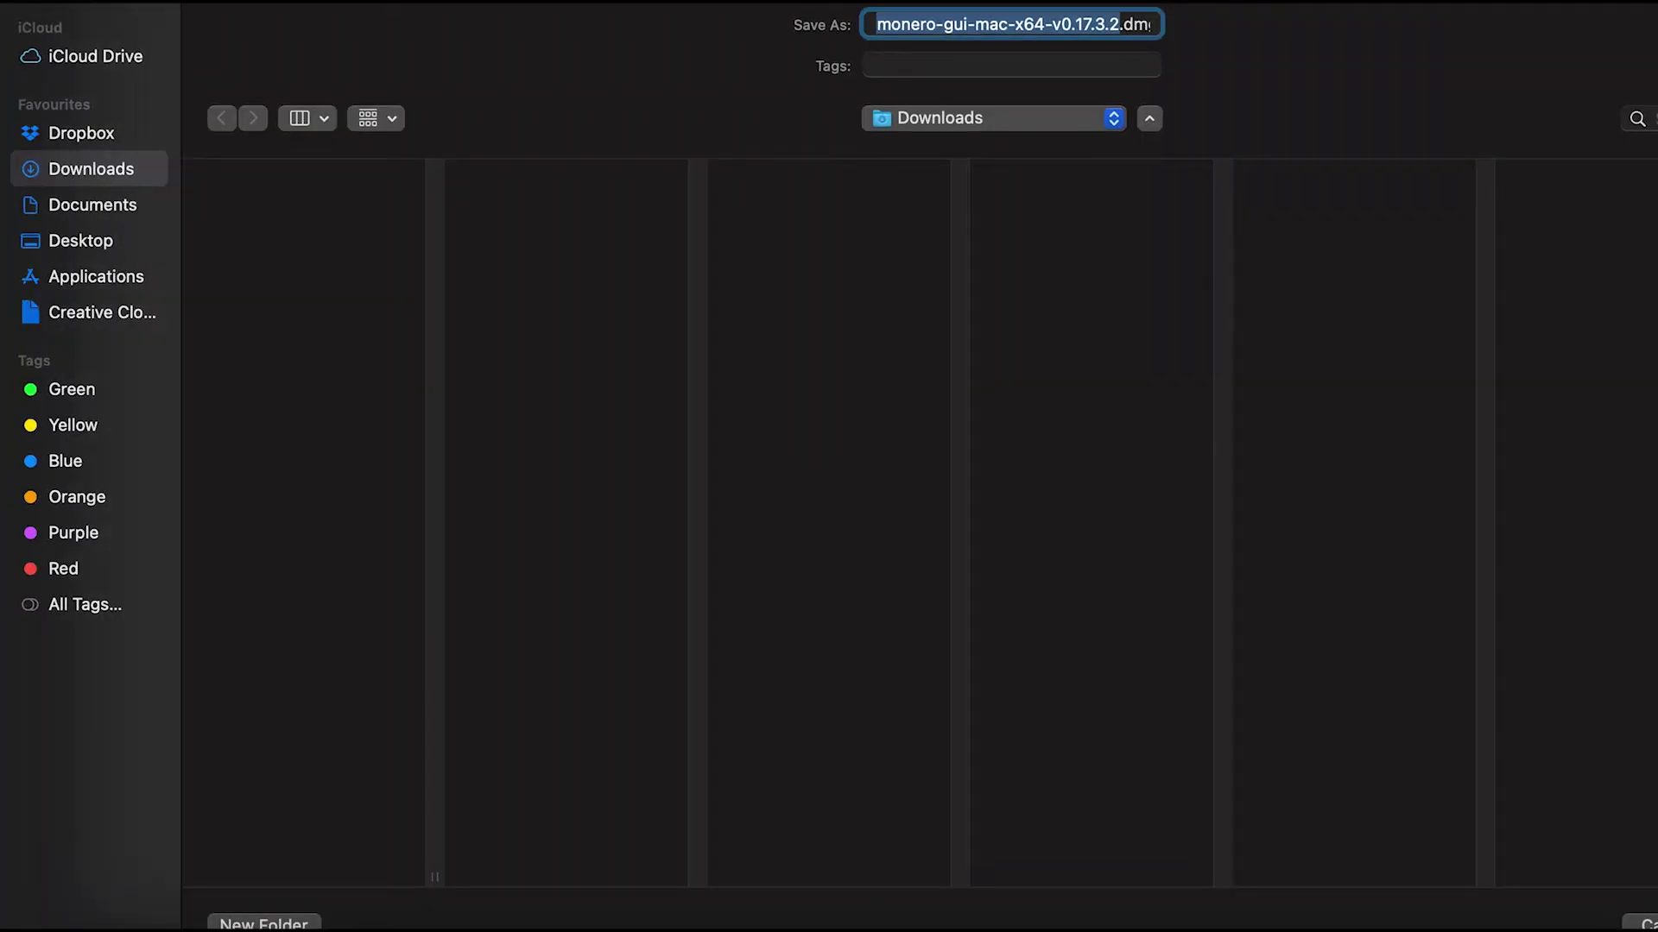
pyautogui.press('Return')
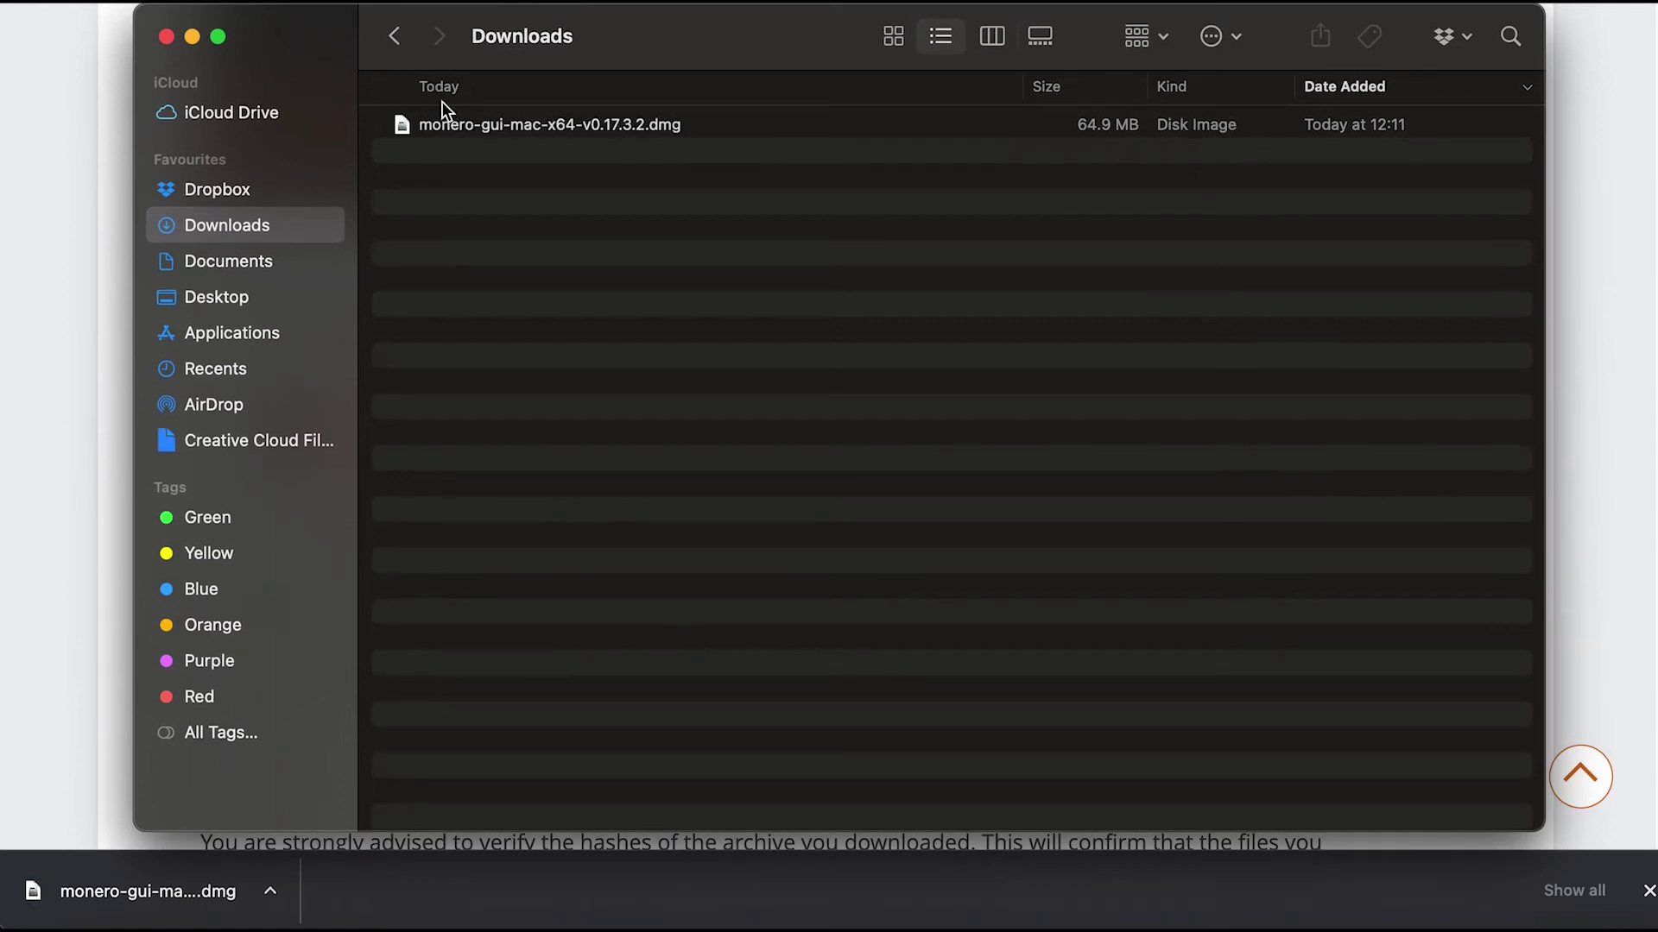
# Step: Mount the wallet disk image and copy monero-wallet-gui into the Applications folder
pyautogui.click(449, 126)
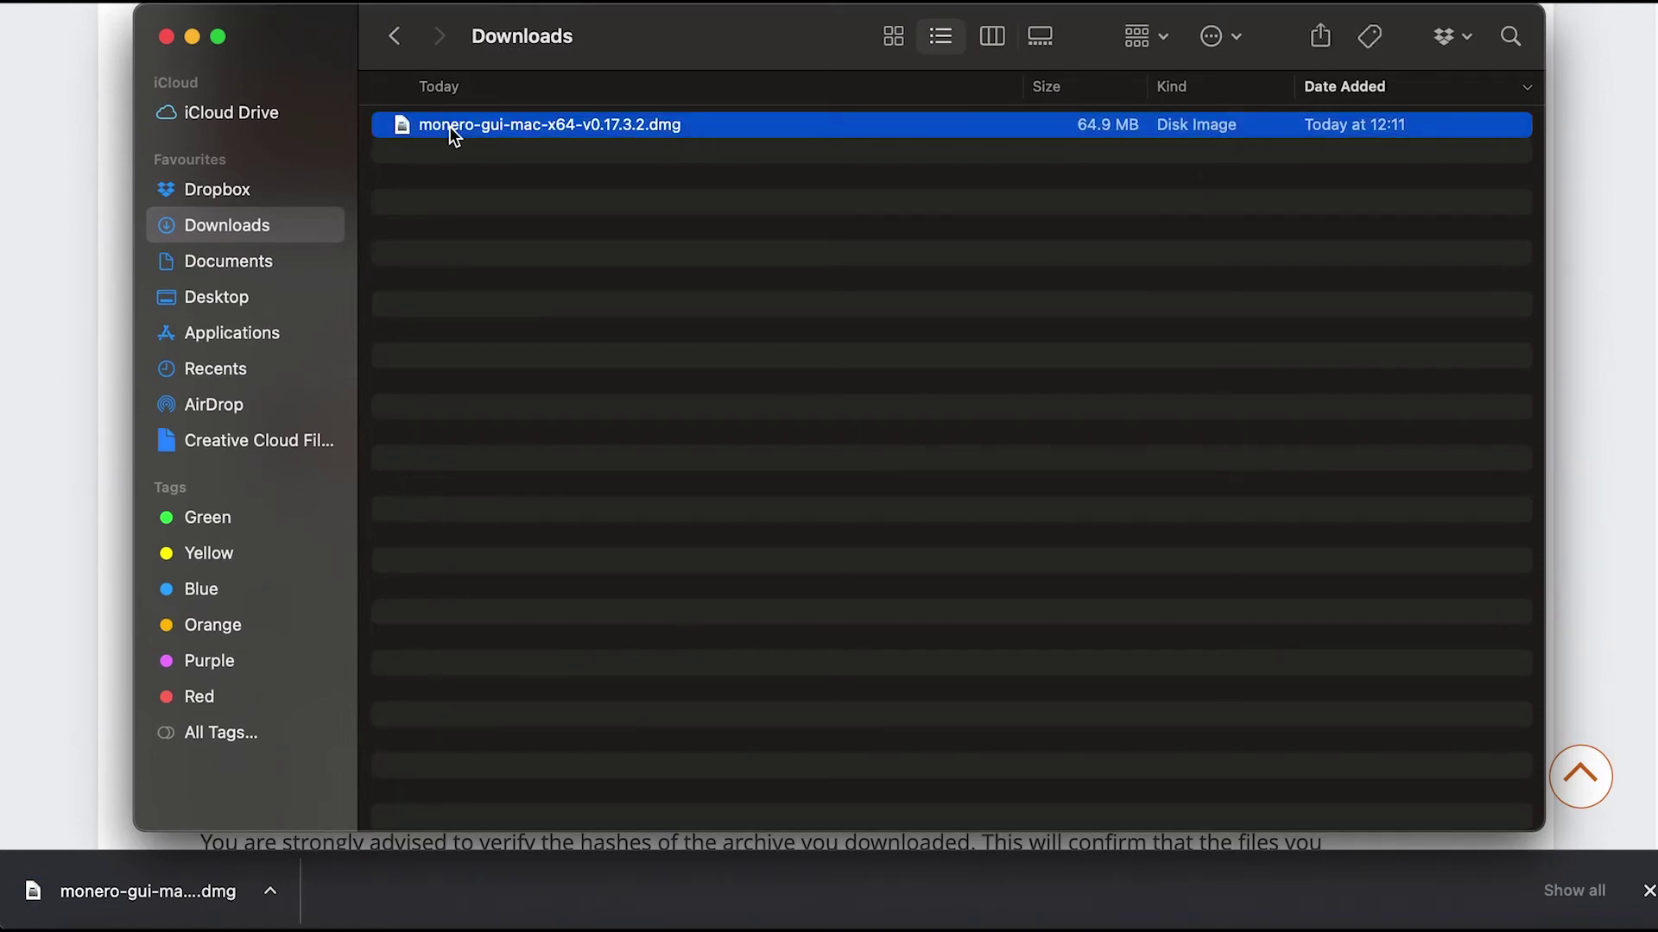
pyautogui.doubleClick(449, 126)
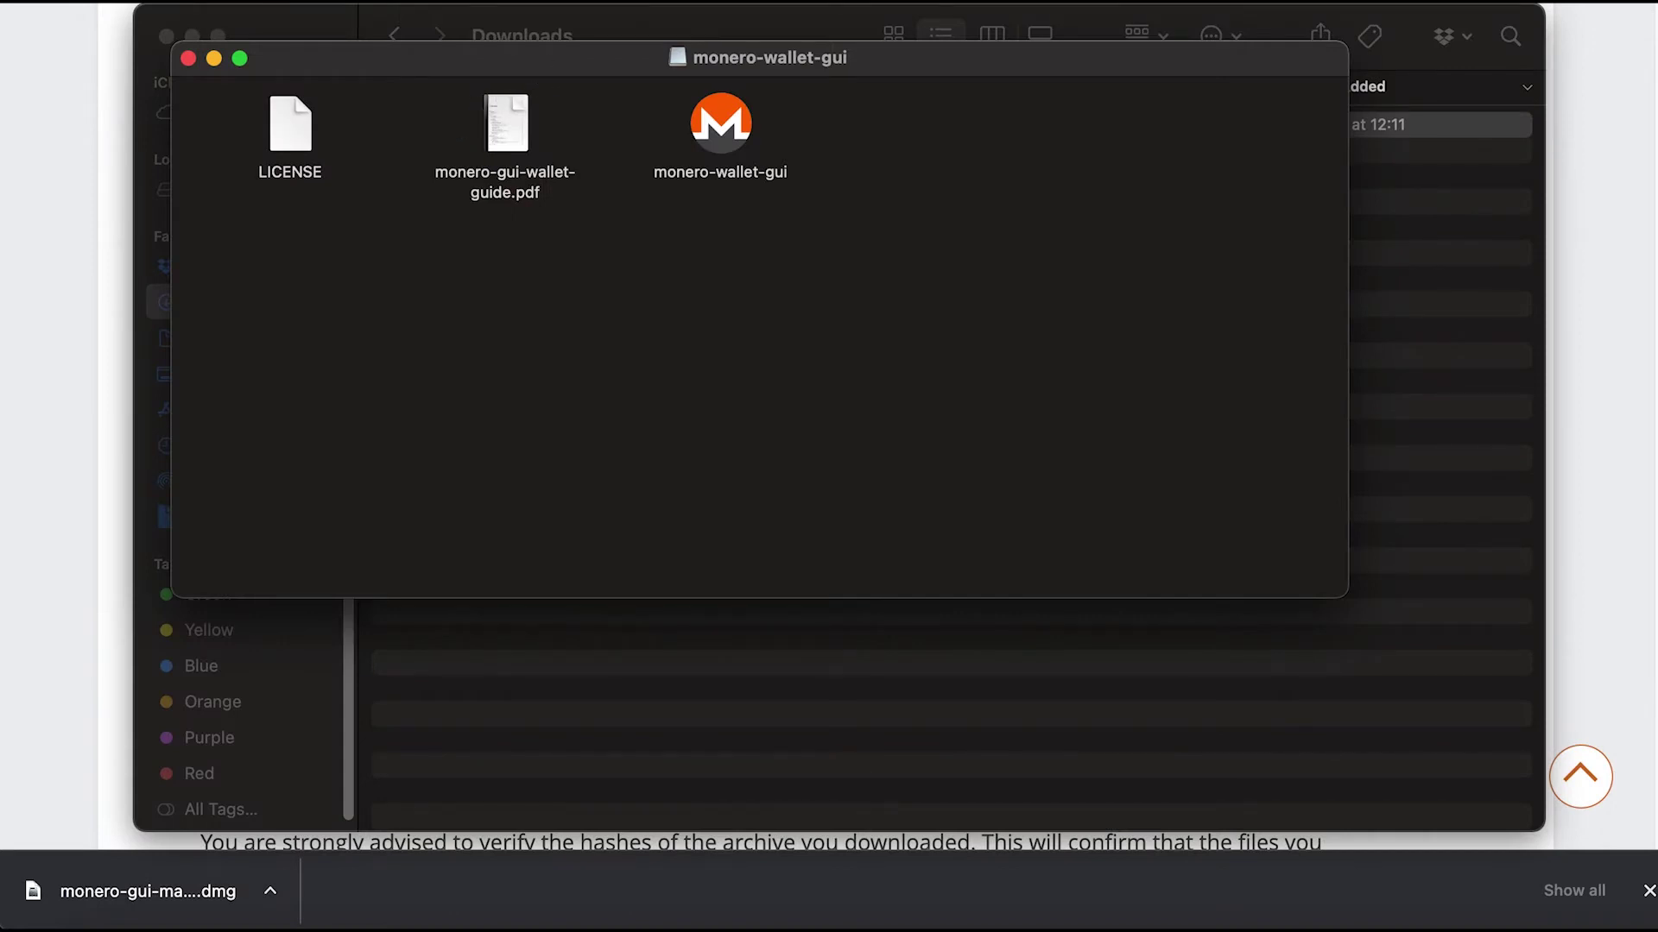
pyautogui.press('super+n')
pyautogui.moveTo(121, 81); pyautogui.dragTo(1341, 74)
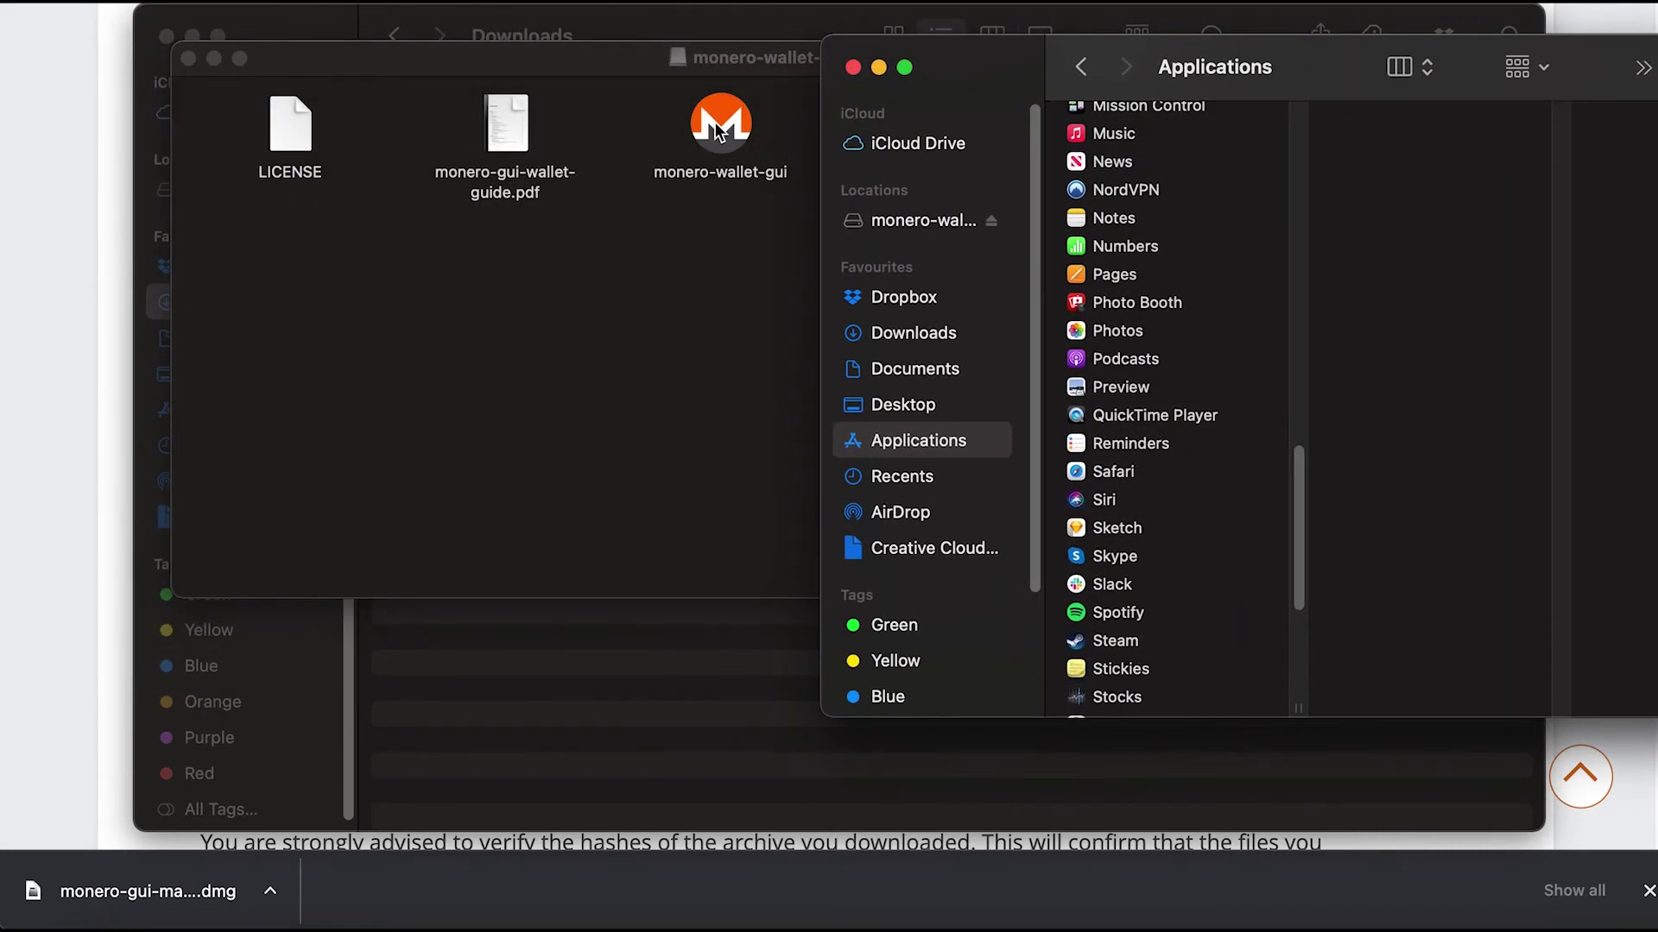
pyautogui.moveTo(721, 130); pyautogui.dragTo(915, 451)
# Step: Launch monero-wallet-gui from Applications, accepting the internet-download warning
pyautogui.scroll(4, 1114, 246)
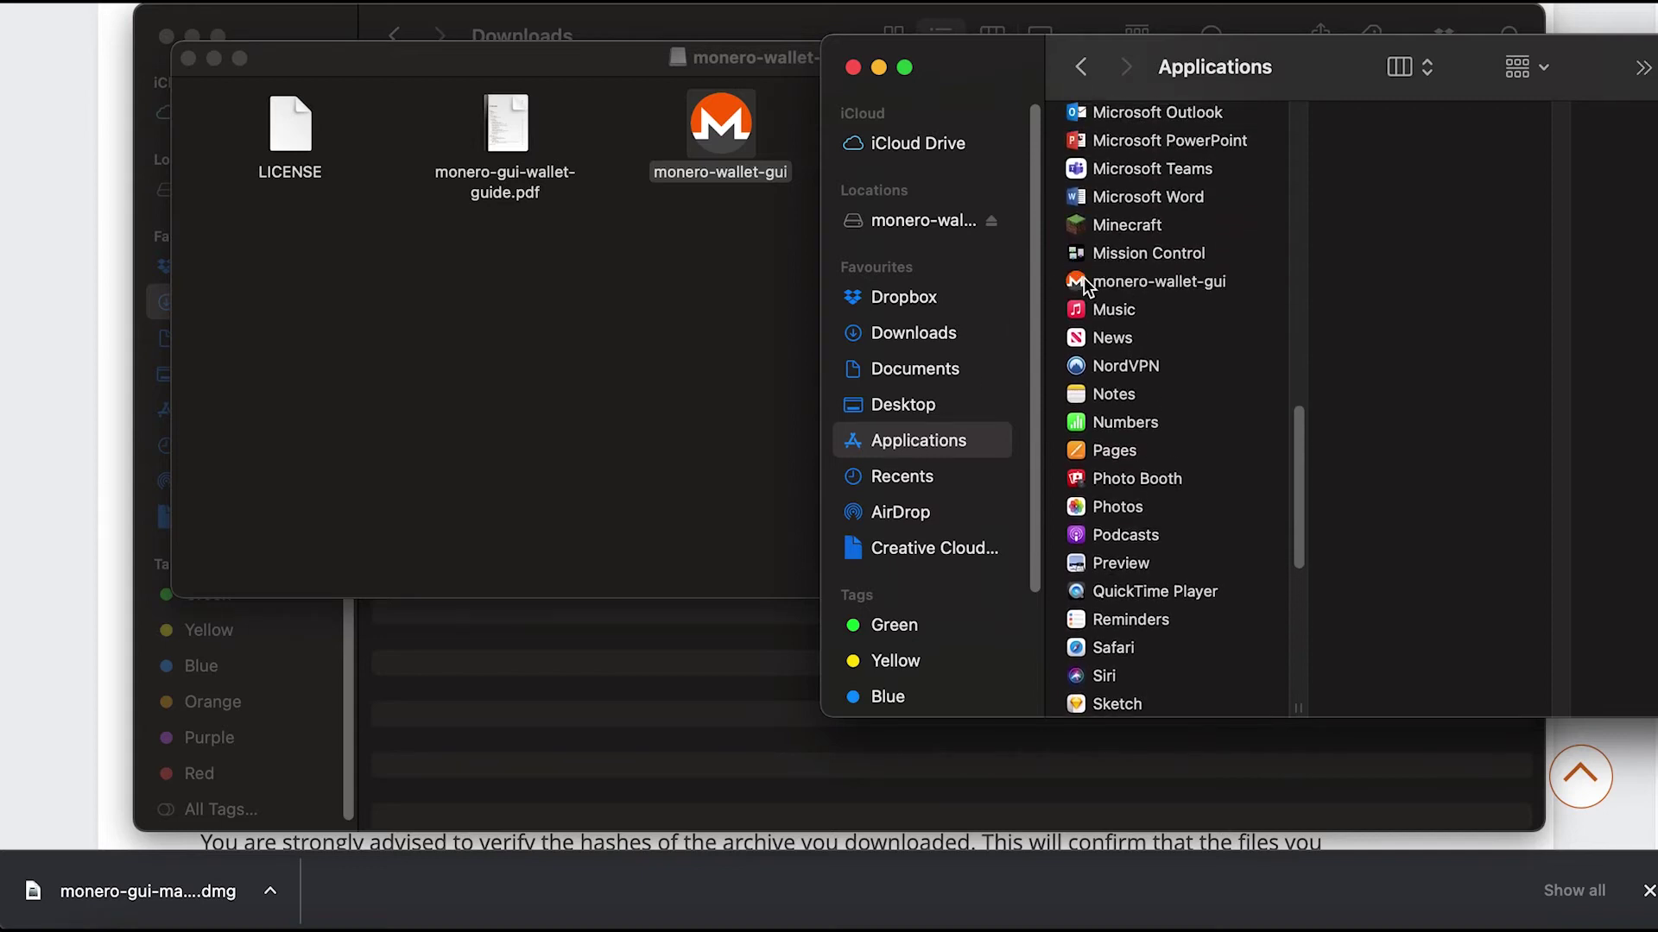
pyautogui.click(1084, 285)
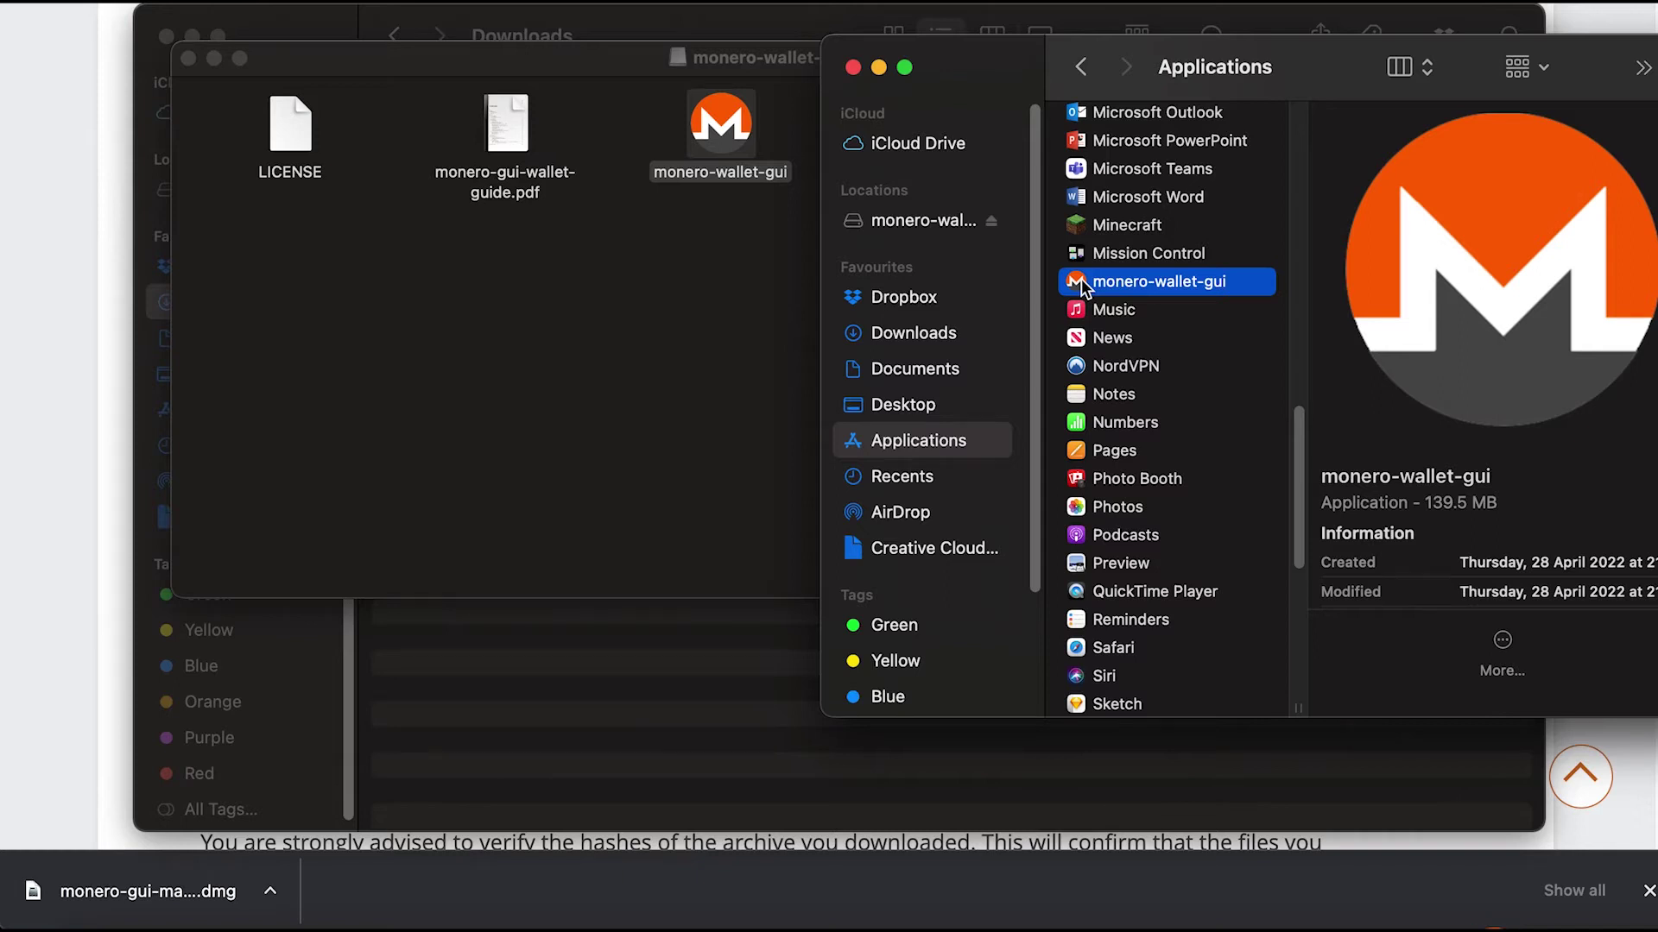
pyautogui.doubleClick(1081, 285)
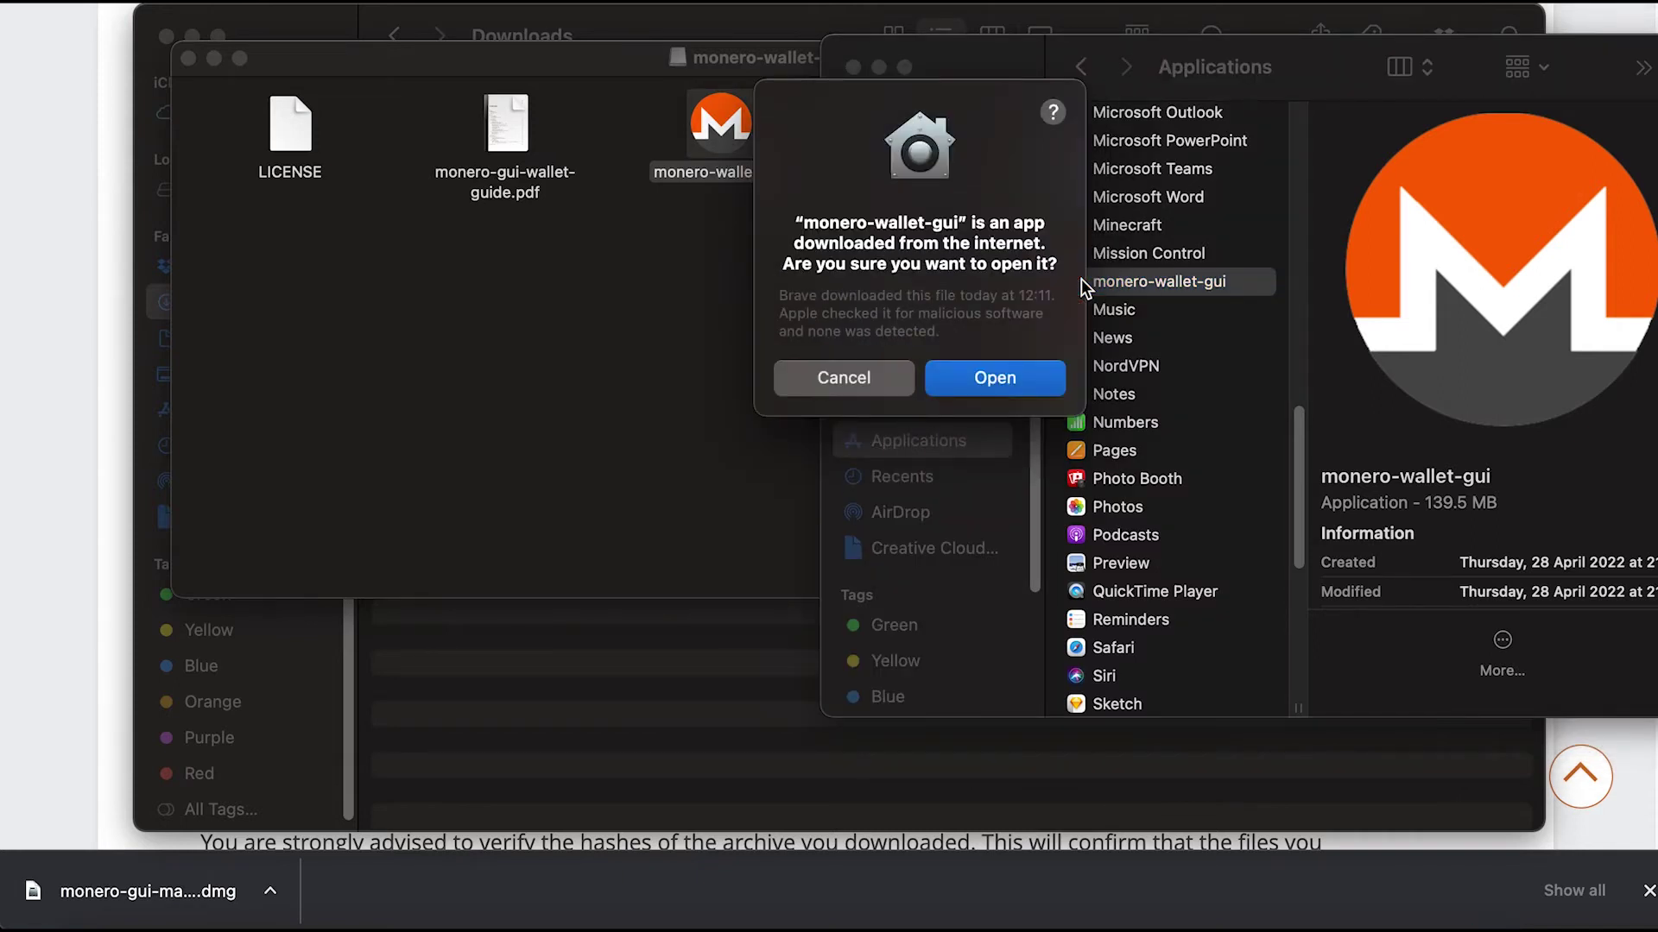
pyautogui.click(982, 384)
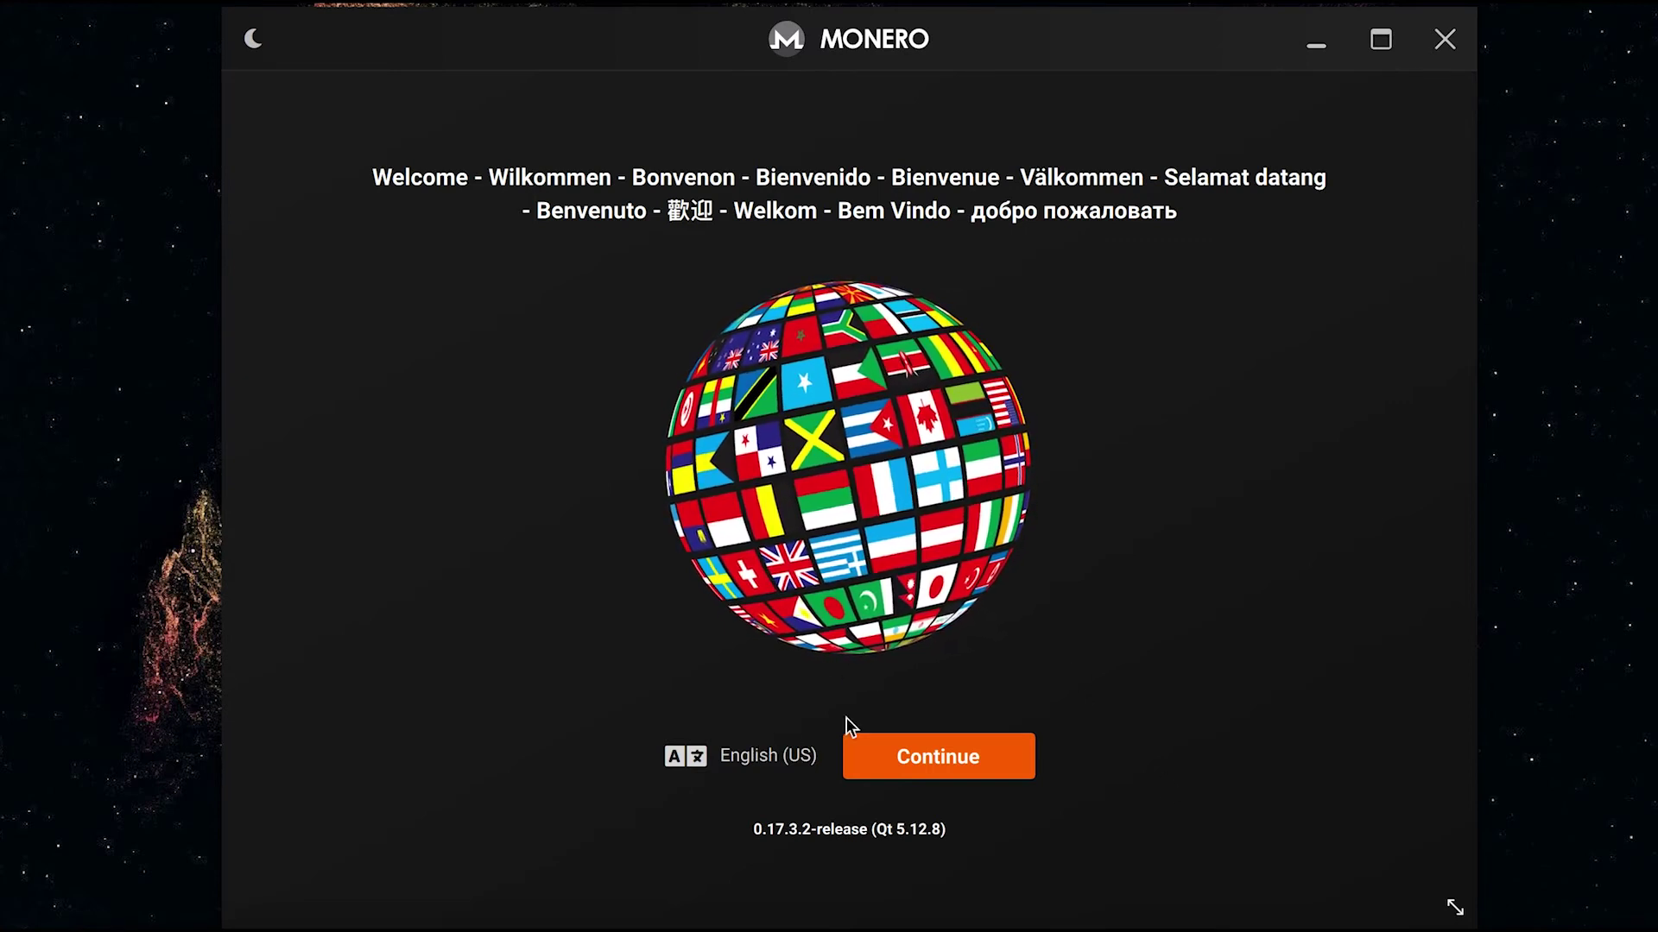
# Step: Keep English (US) as the language and continue past the welcome screen
pyautogui.click(936, 765)
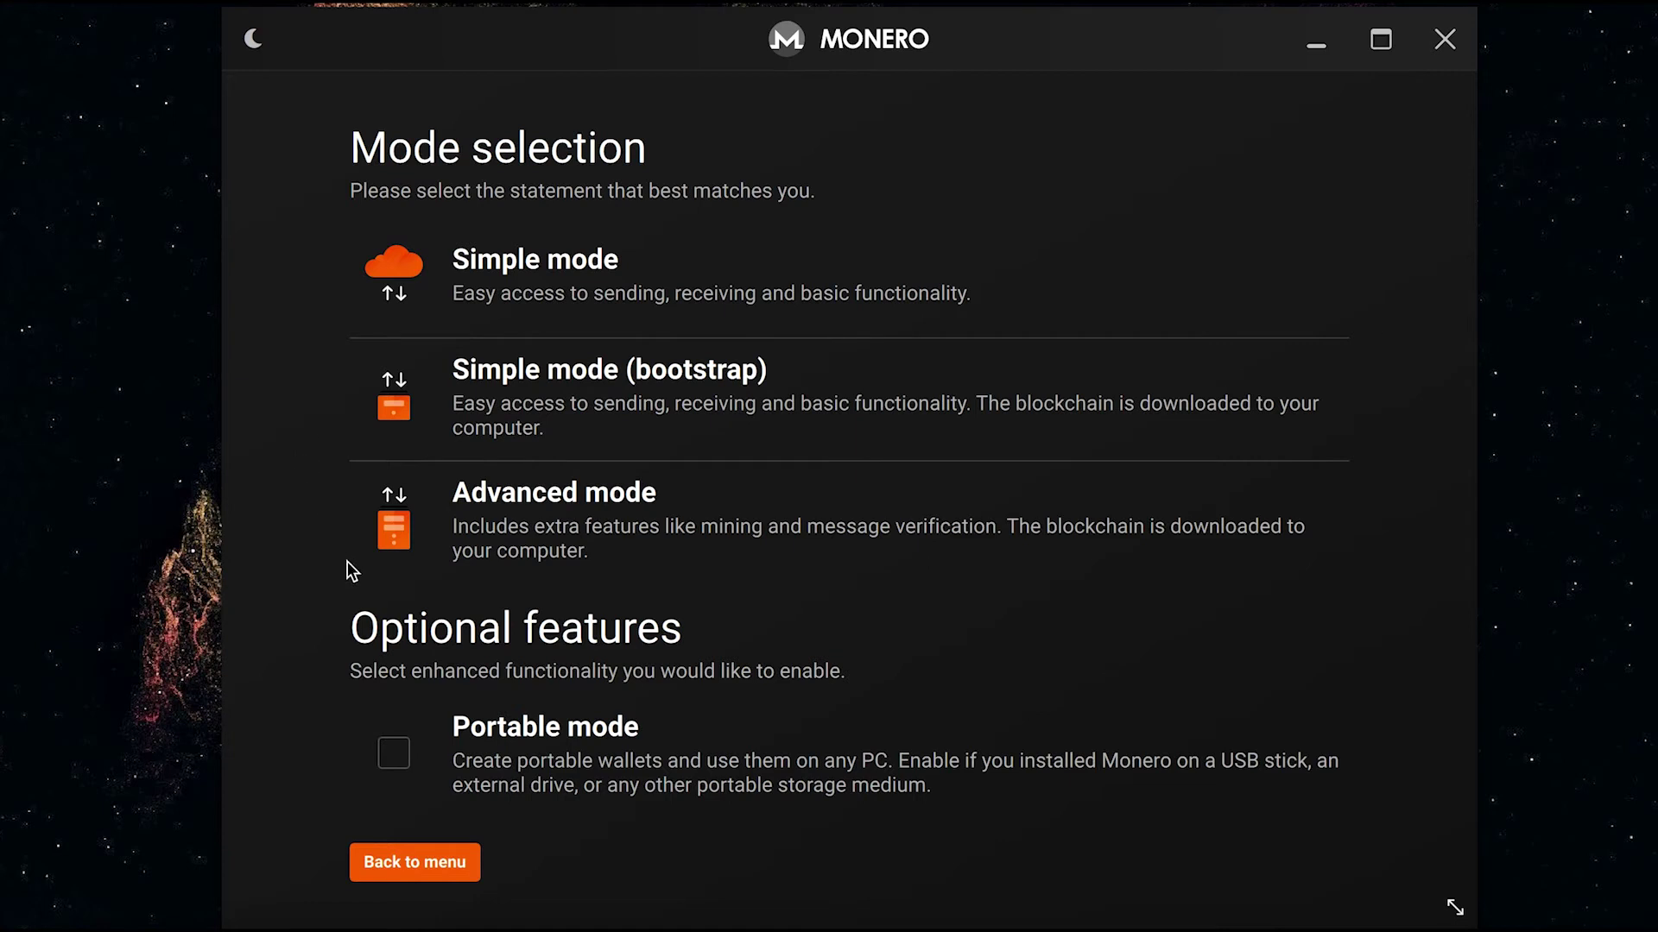
# Step: Select Advanced mode on the Mode selection page
pyautogui.click(511, 510)
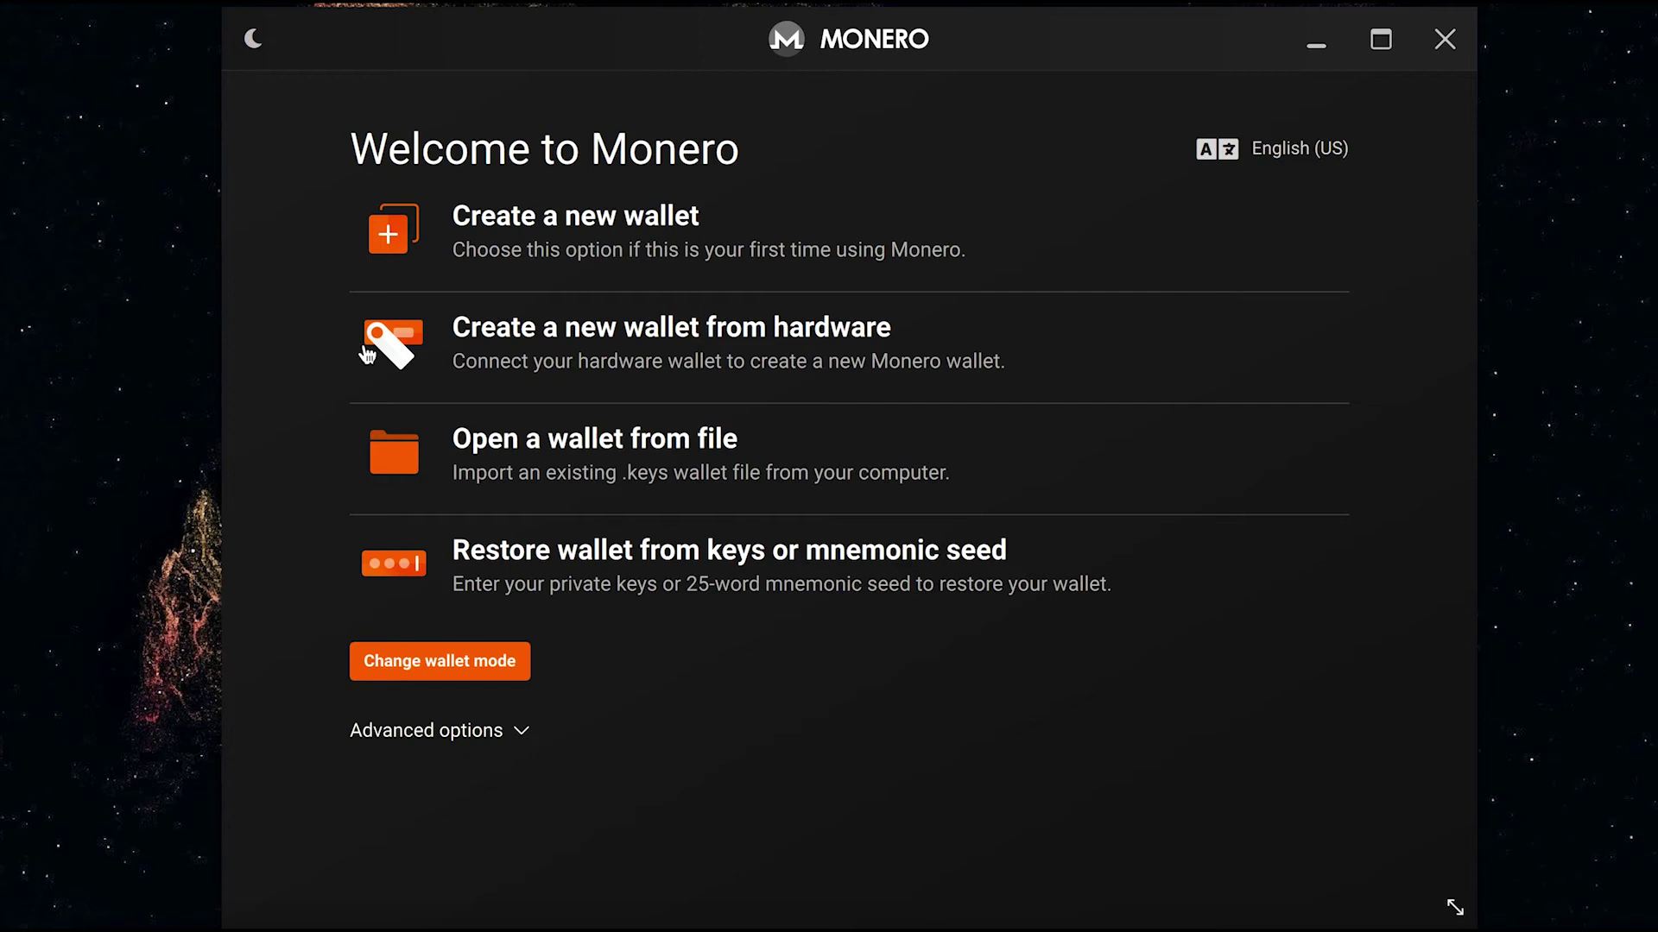
# Step: Start a new wallet named 'Monero Test 1' and copy its mnemonic seed
pyautogui.click(484, 227)
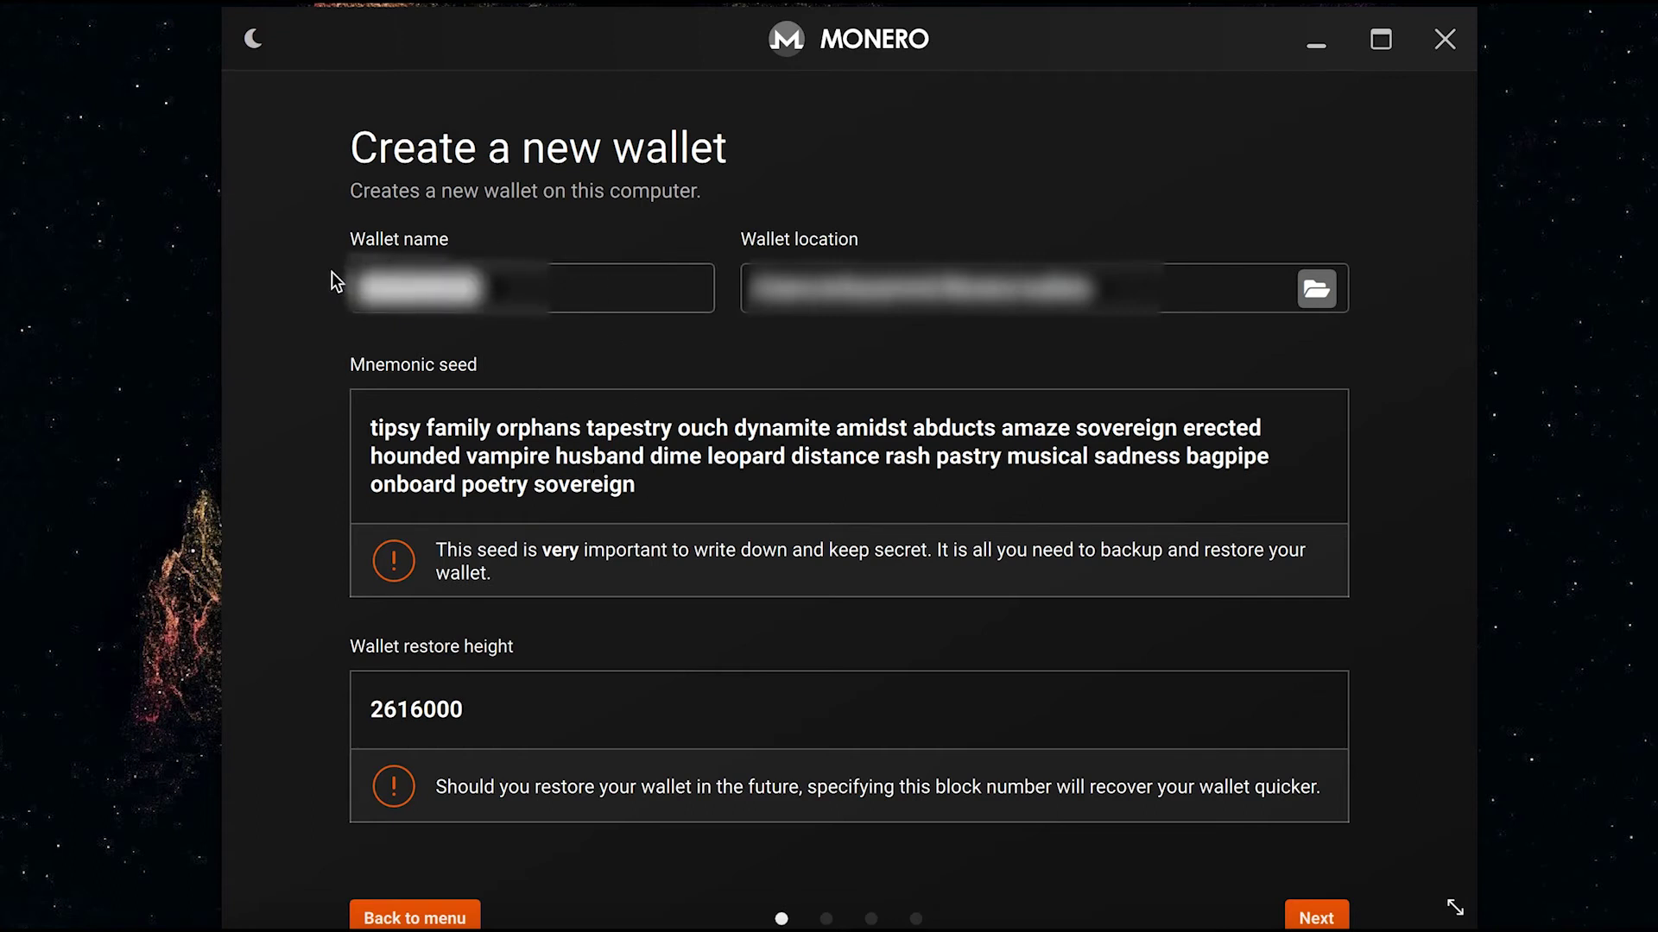
pyautogui.write('Mone')
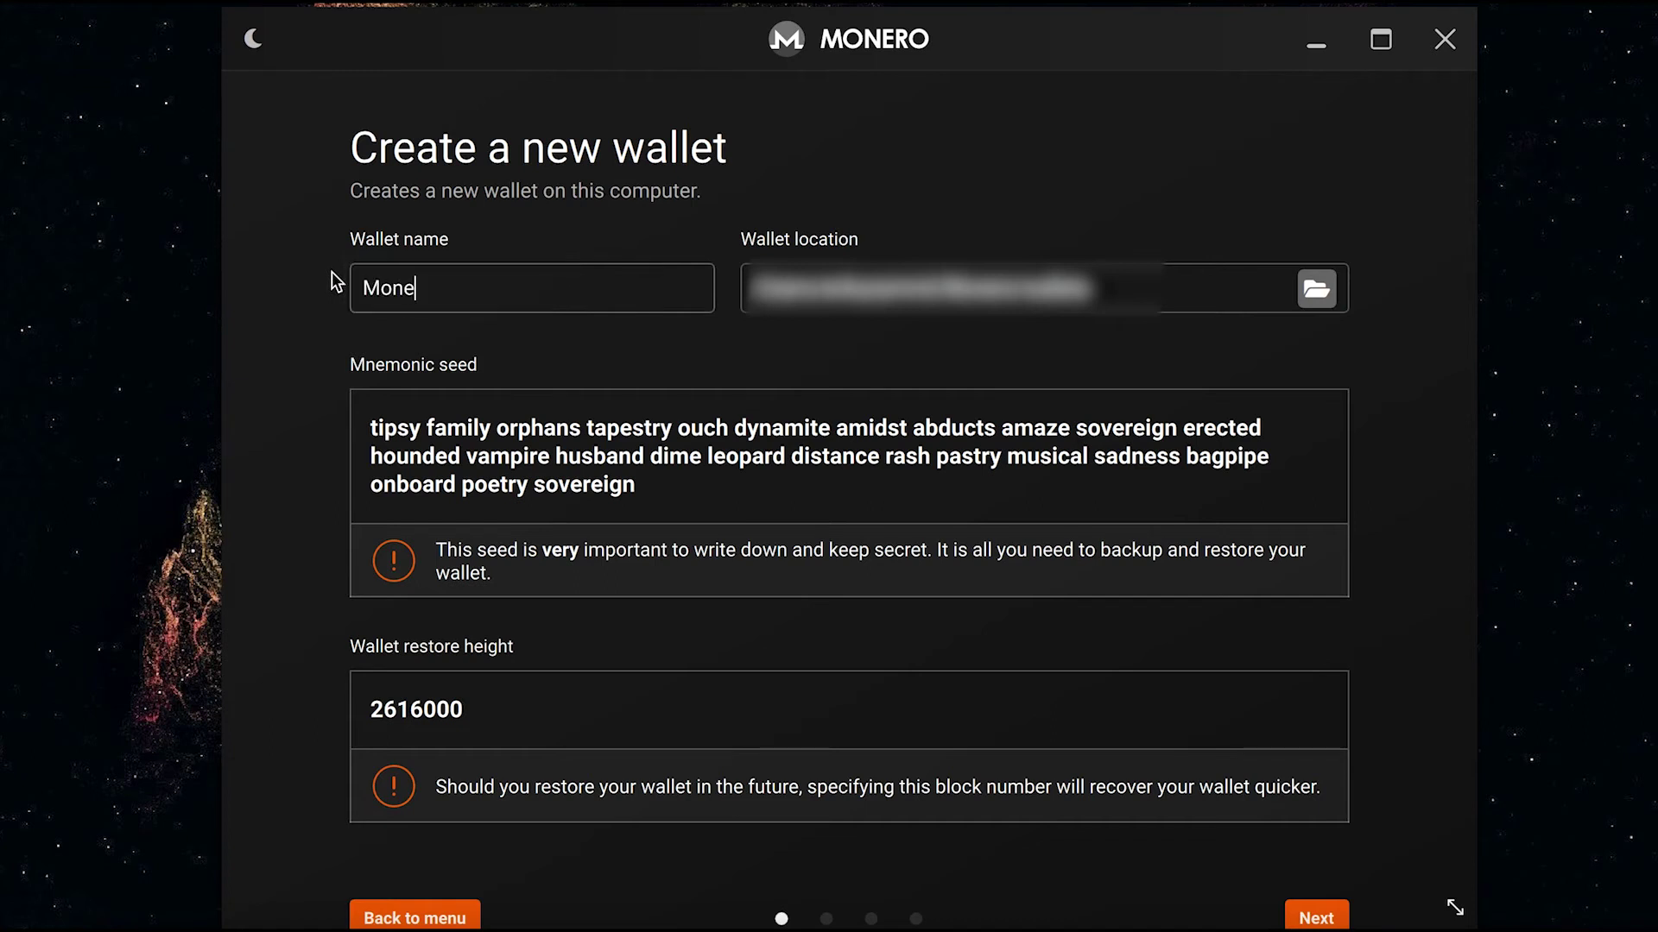
pyautogui.write('ro Test 1')
pyautogui.moveTo(655, 481); pyautogui.dragTo(365, 407)
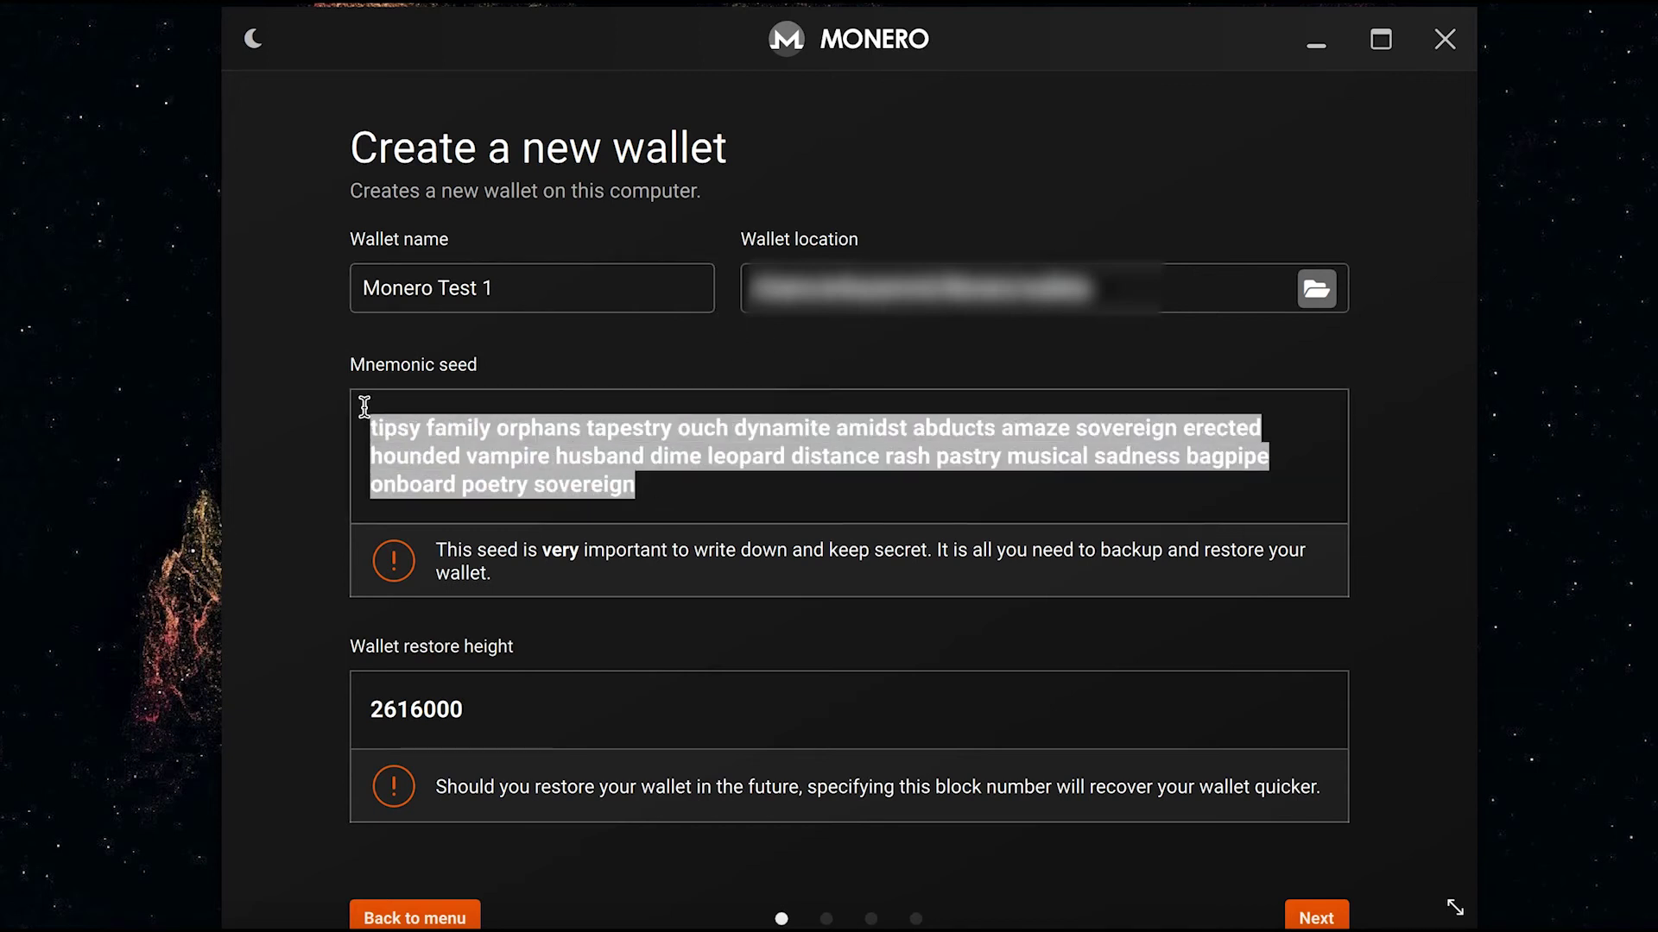
pyautogui.hotkey('ctrl', 'c')
pyautogui.click(364, 407)
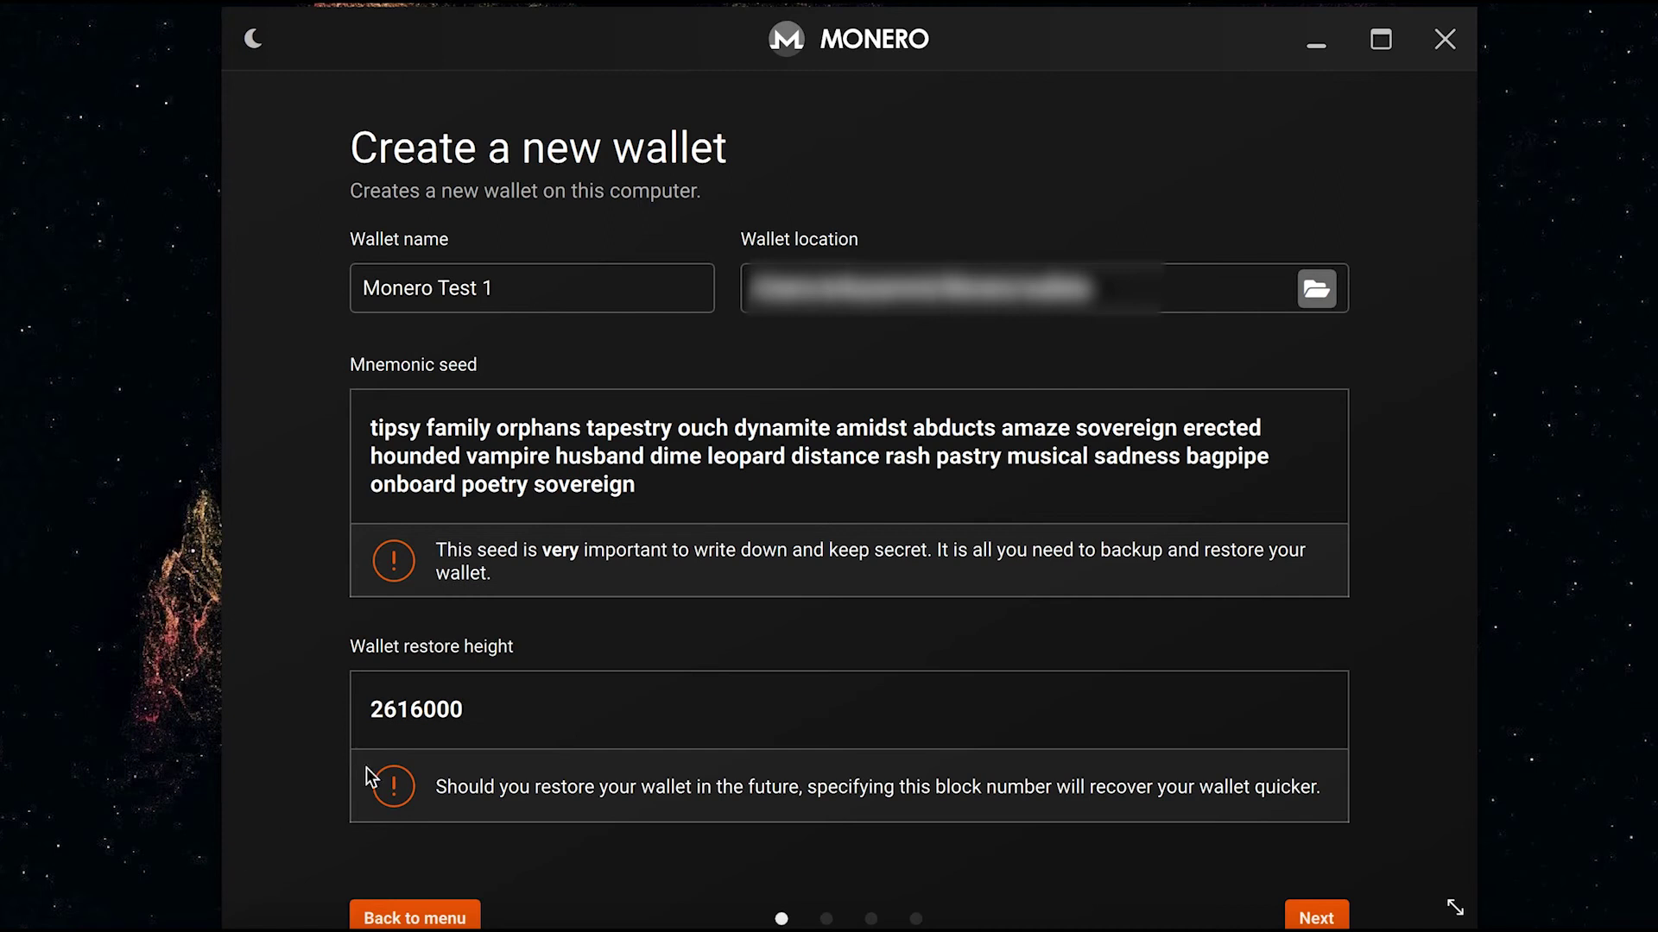
# Step: Note the restore height 2616000 and continue to the password step
pyautogui.moveTo(466, 709); pyautogui.dragTo(367, 707)
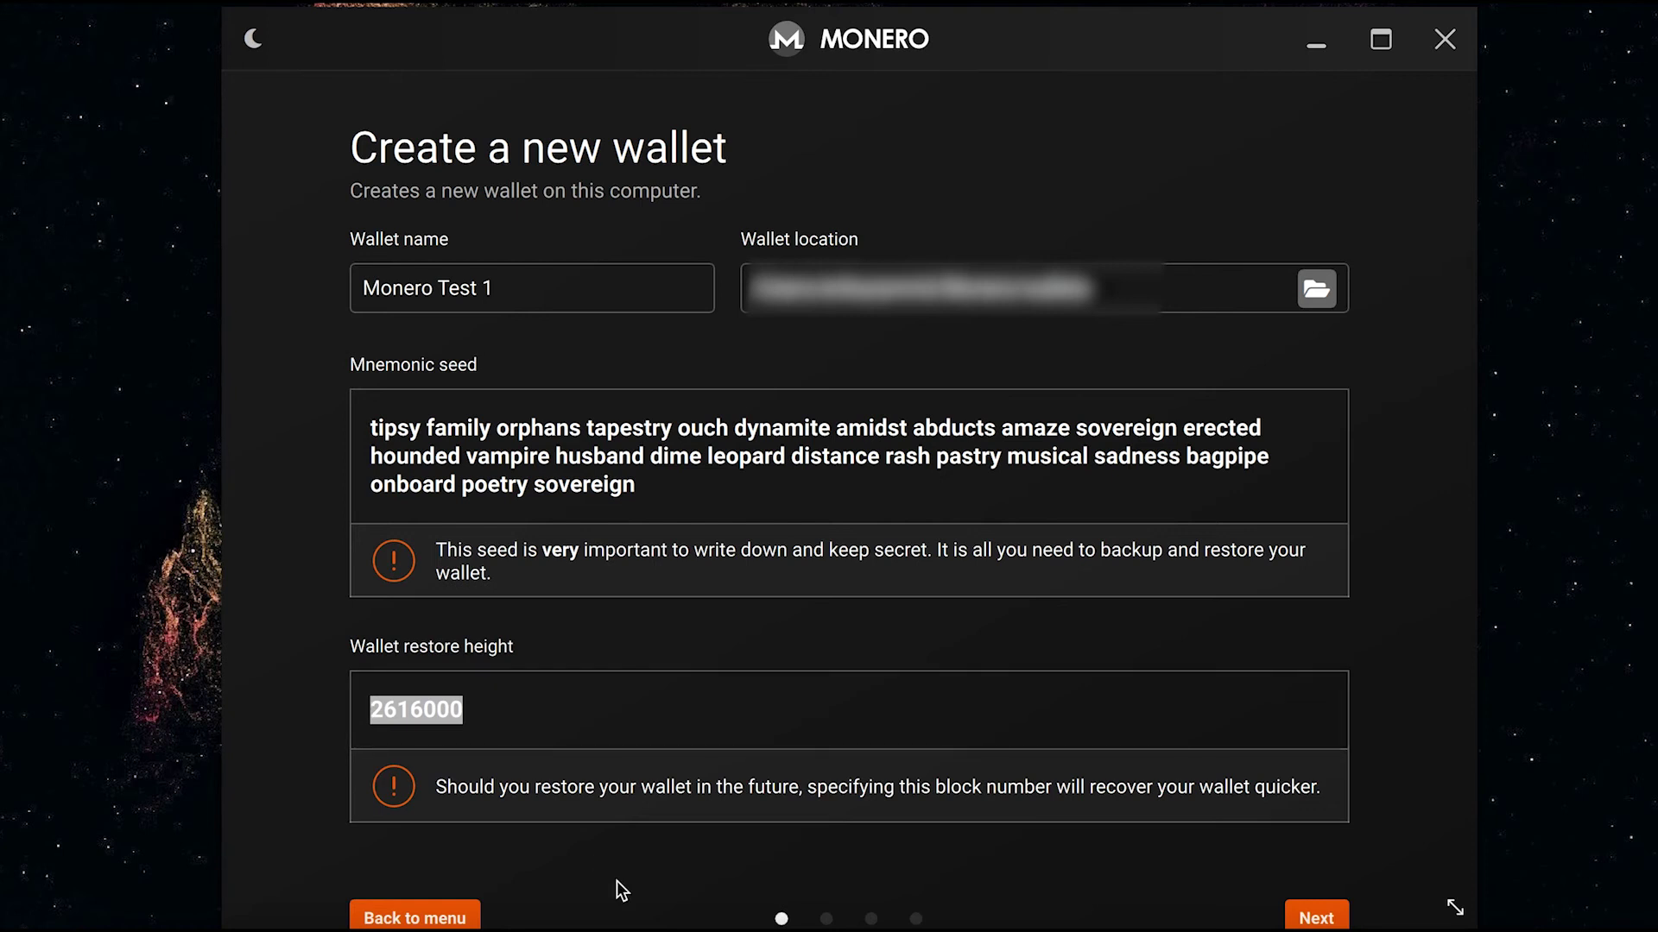
pyautogui.click(774, 709)
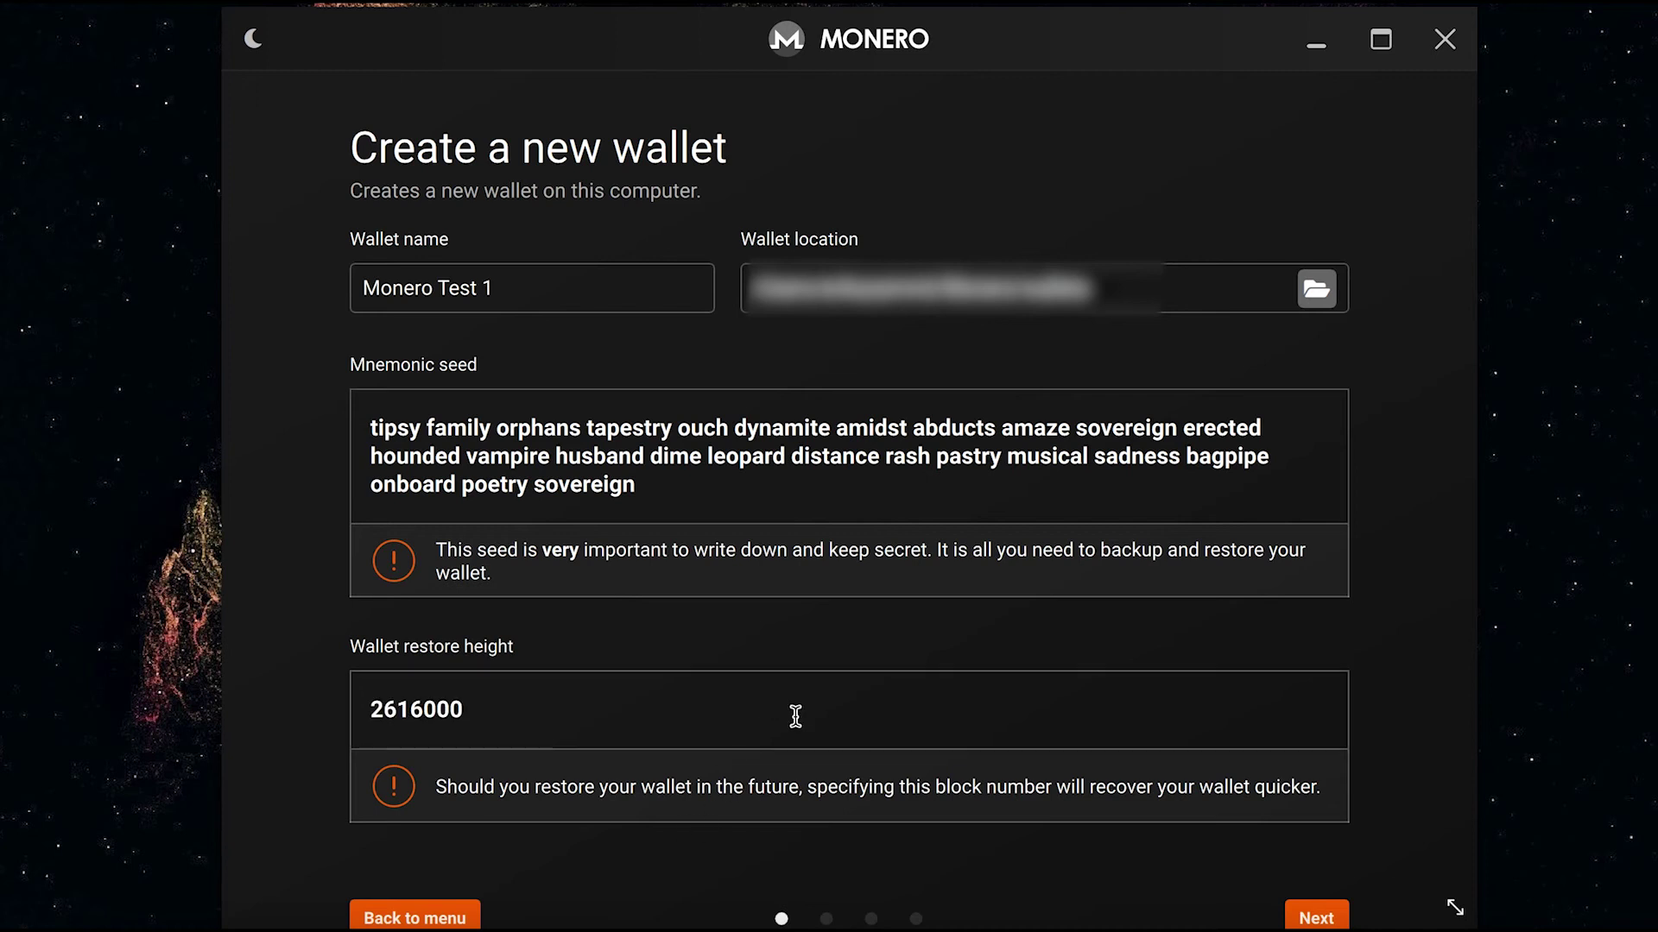
pyautogui.click(1316, 918)
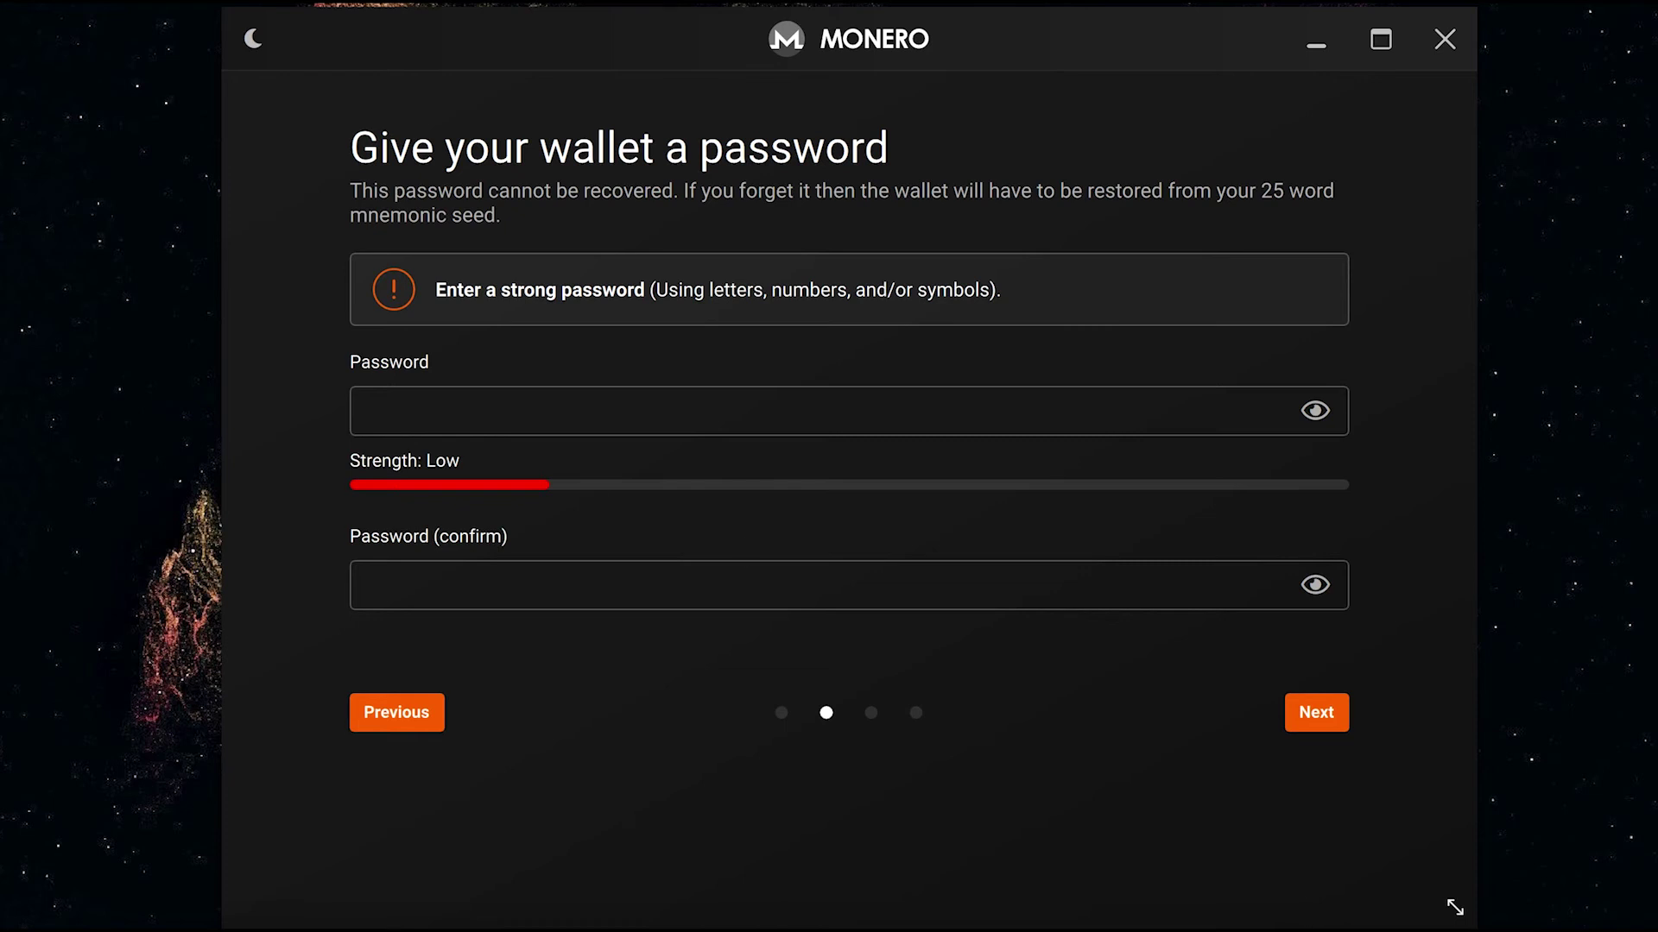
# Step: Paste the same strong password into Password and Password (confirm), then continue to daemon settings
pyautogui.click(473, 410)
pyautogui.hotkey('ctrl', 'v')
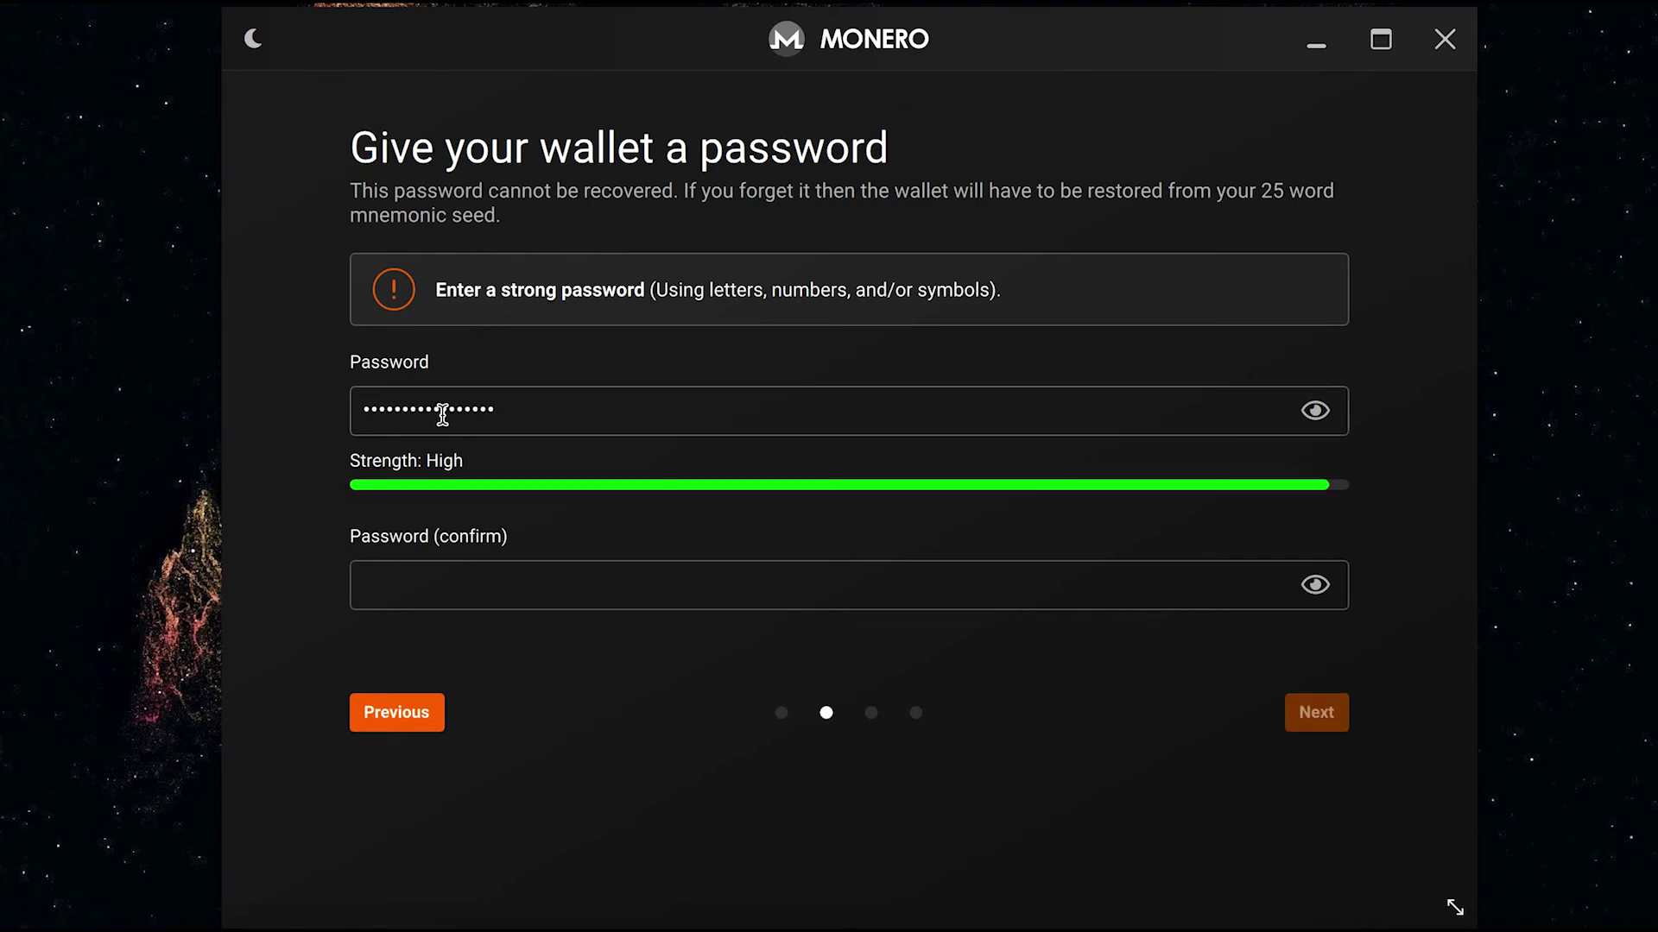
pyautogui.click(410, 583)
pyautogui.hotkey('ctrl', 'v')
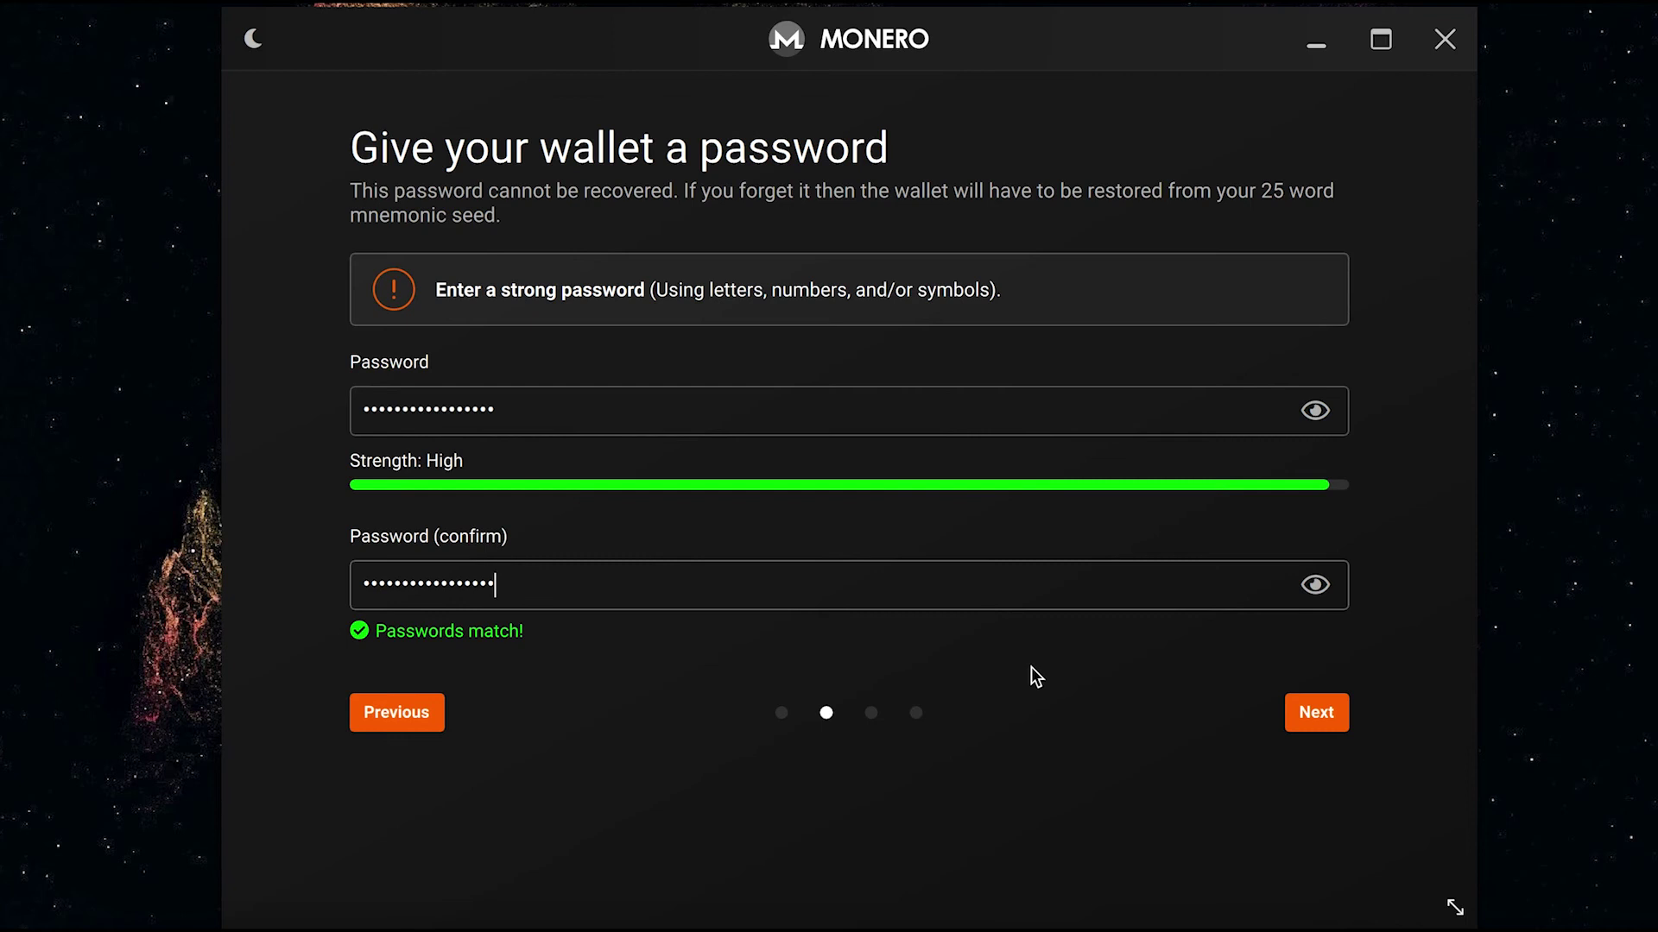
pyautogui.click(1312, 715)
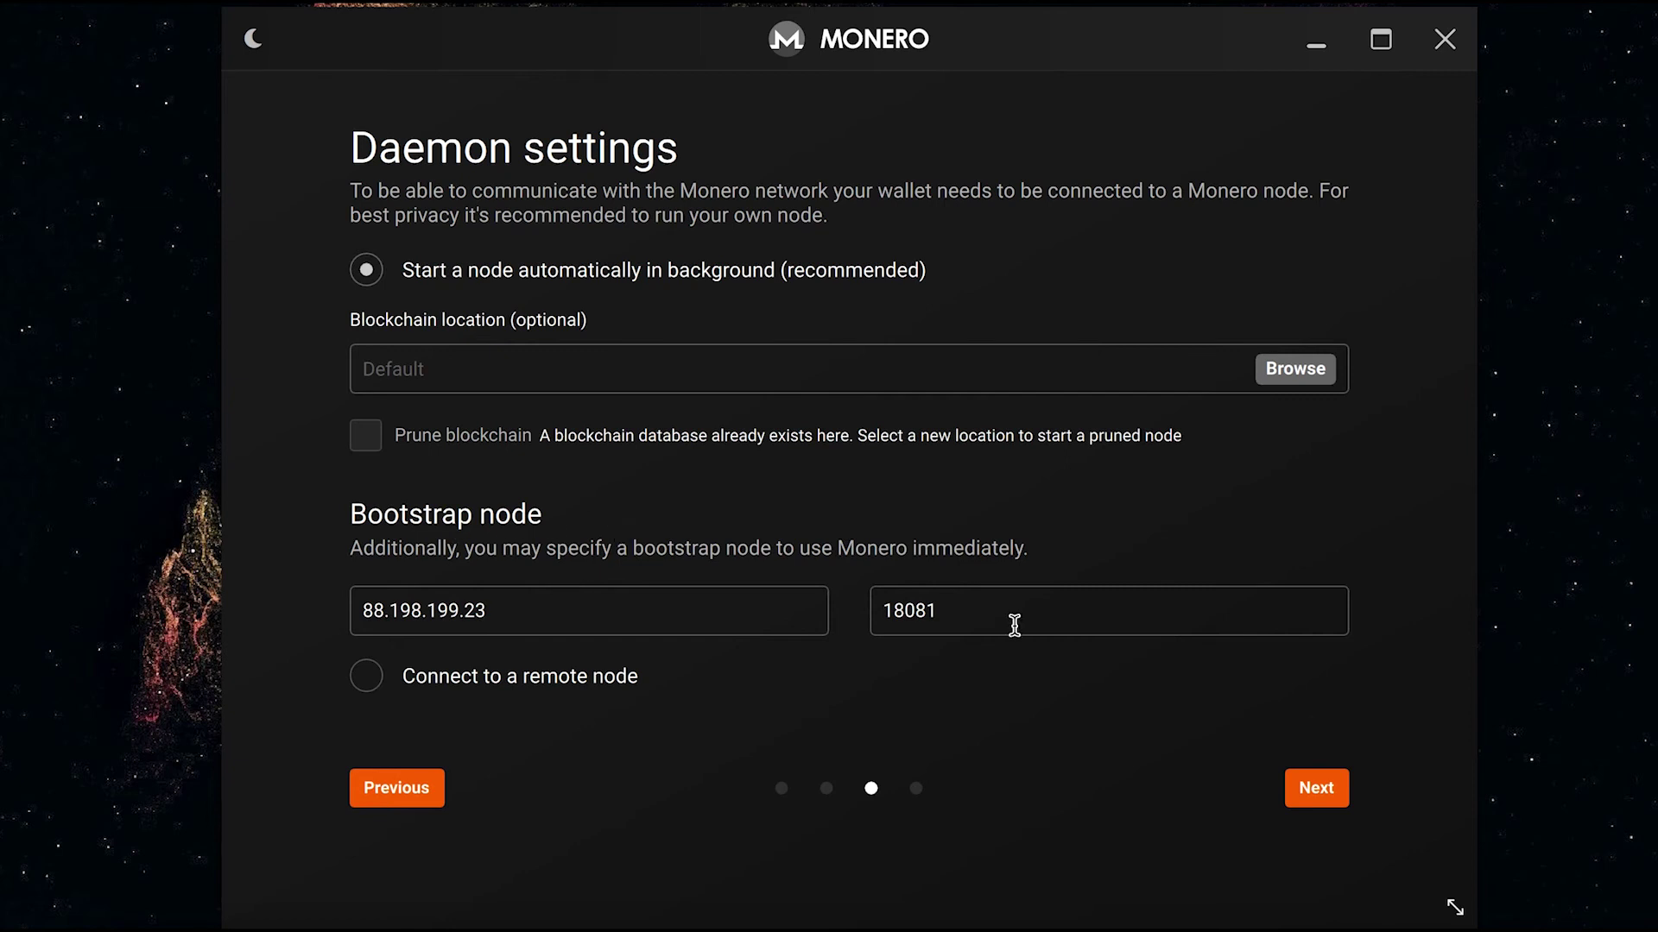
# Step: Keep bootstrap node 88.198.199.23:18081 and create the 'Monero Test 1' wallet from the summary
pyautogui.click(1312, 792)
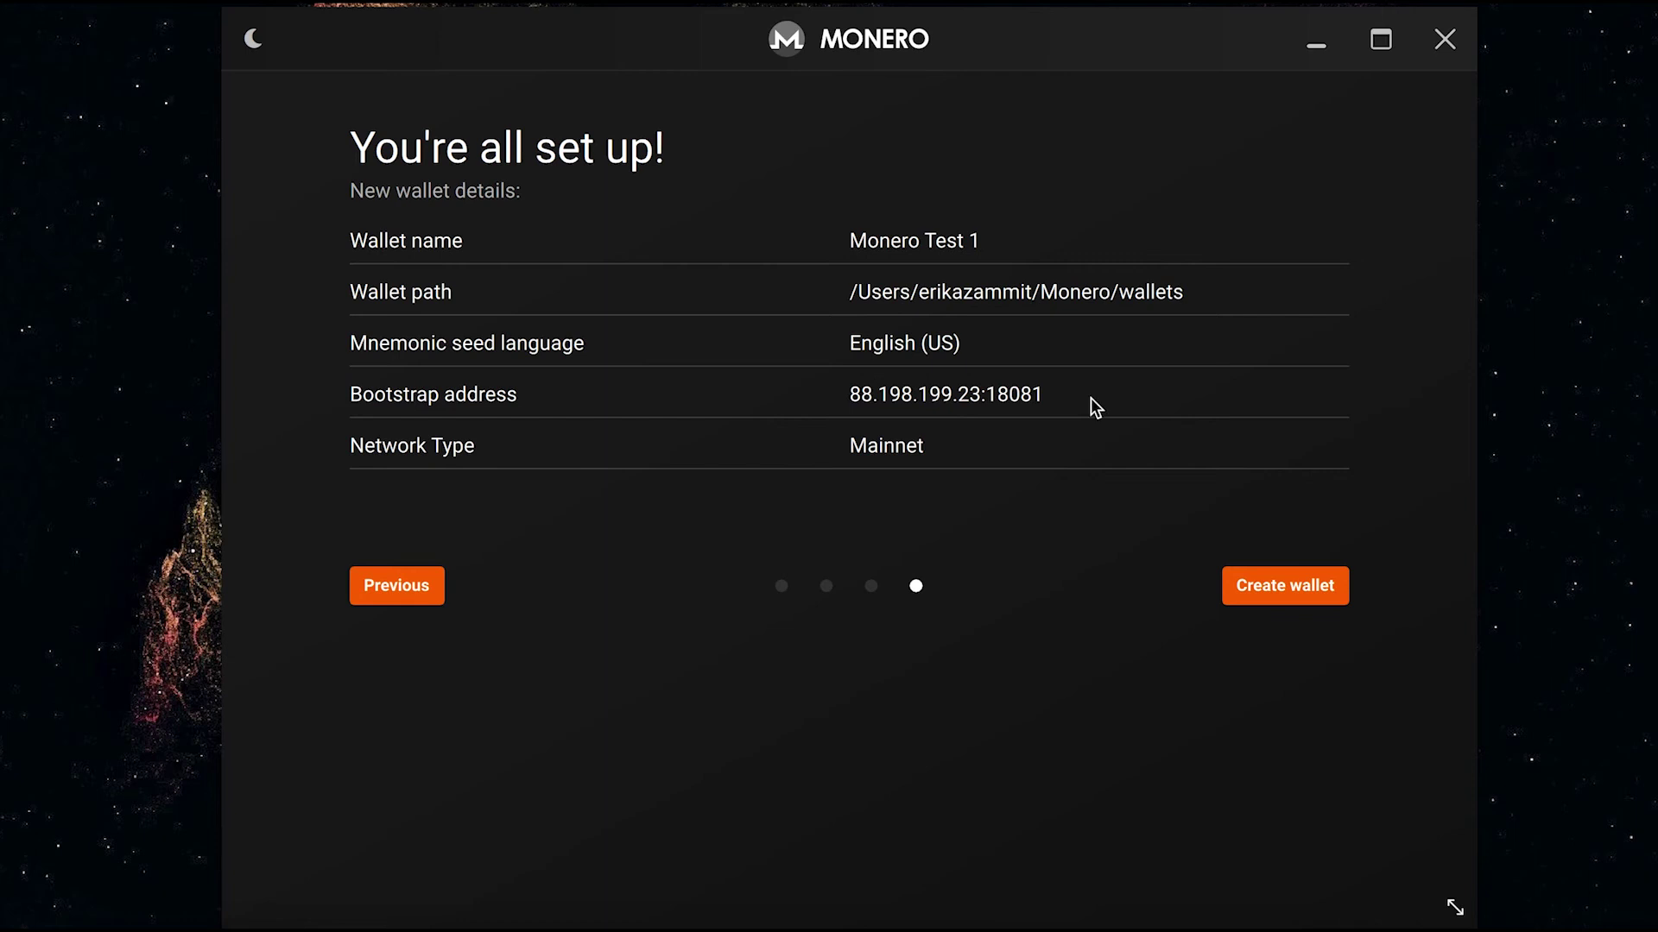
pyautogui.click(1256, 587)
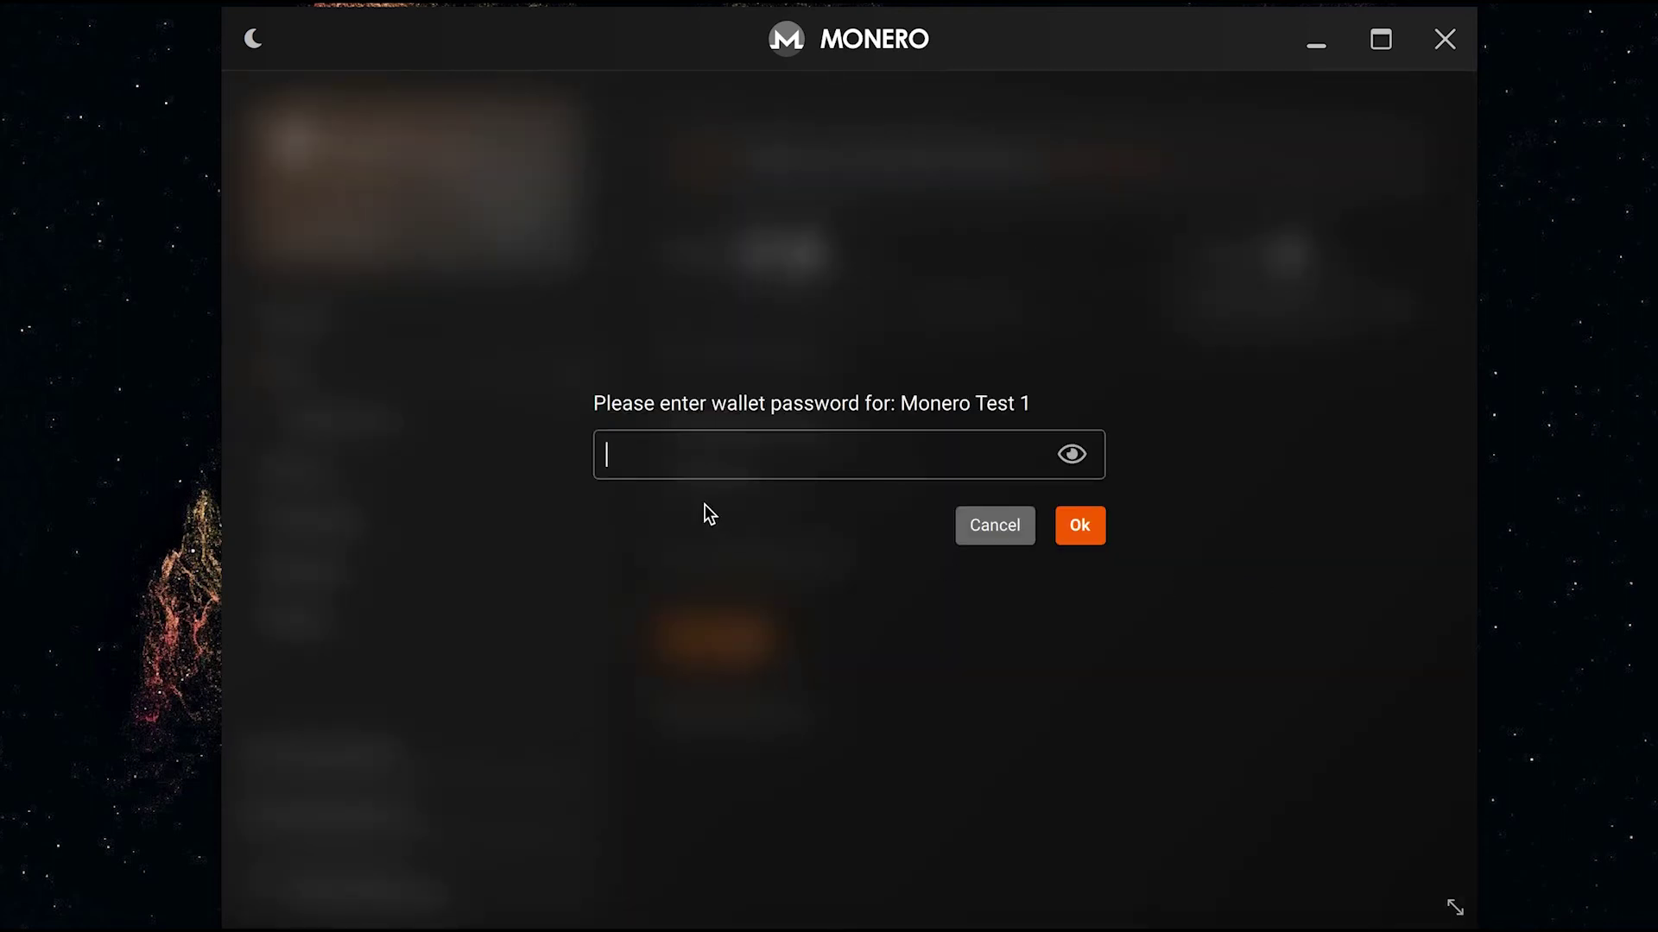
# Step: Unlock 'Monero Test 1' with its password and connect through remote node 88.198.199.23:18081
pyautogui.write('••••••••••••••••')
pyautogui.click(1078, 525)
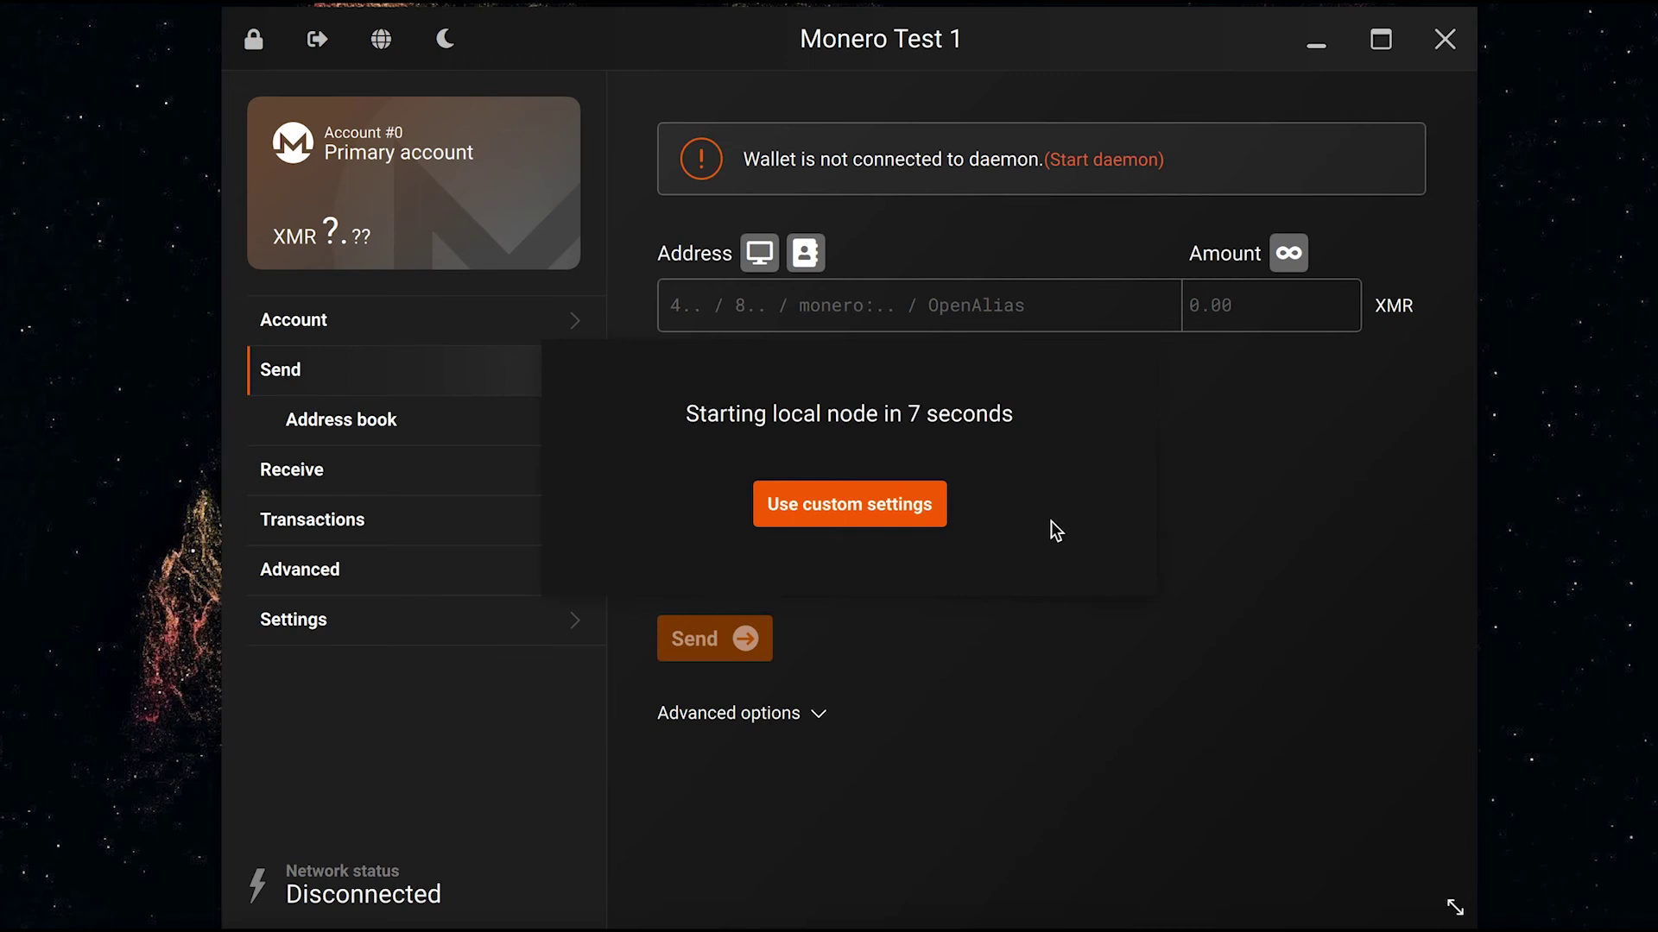
pyautogui.click(892, 510)
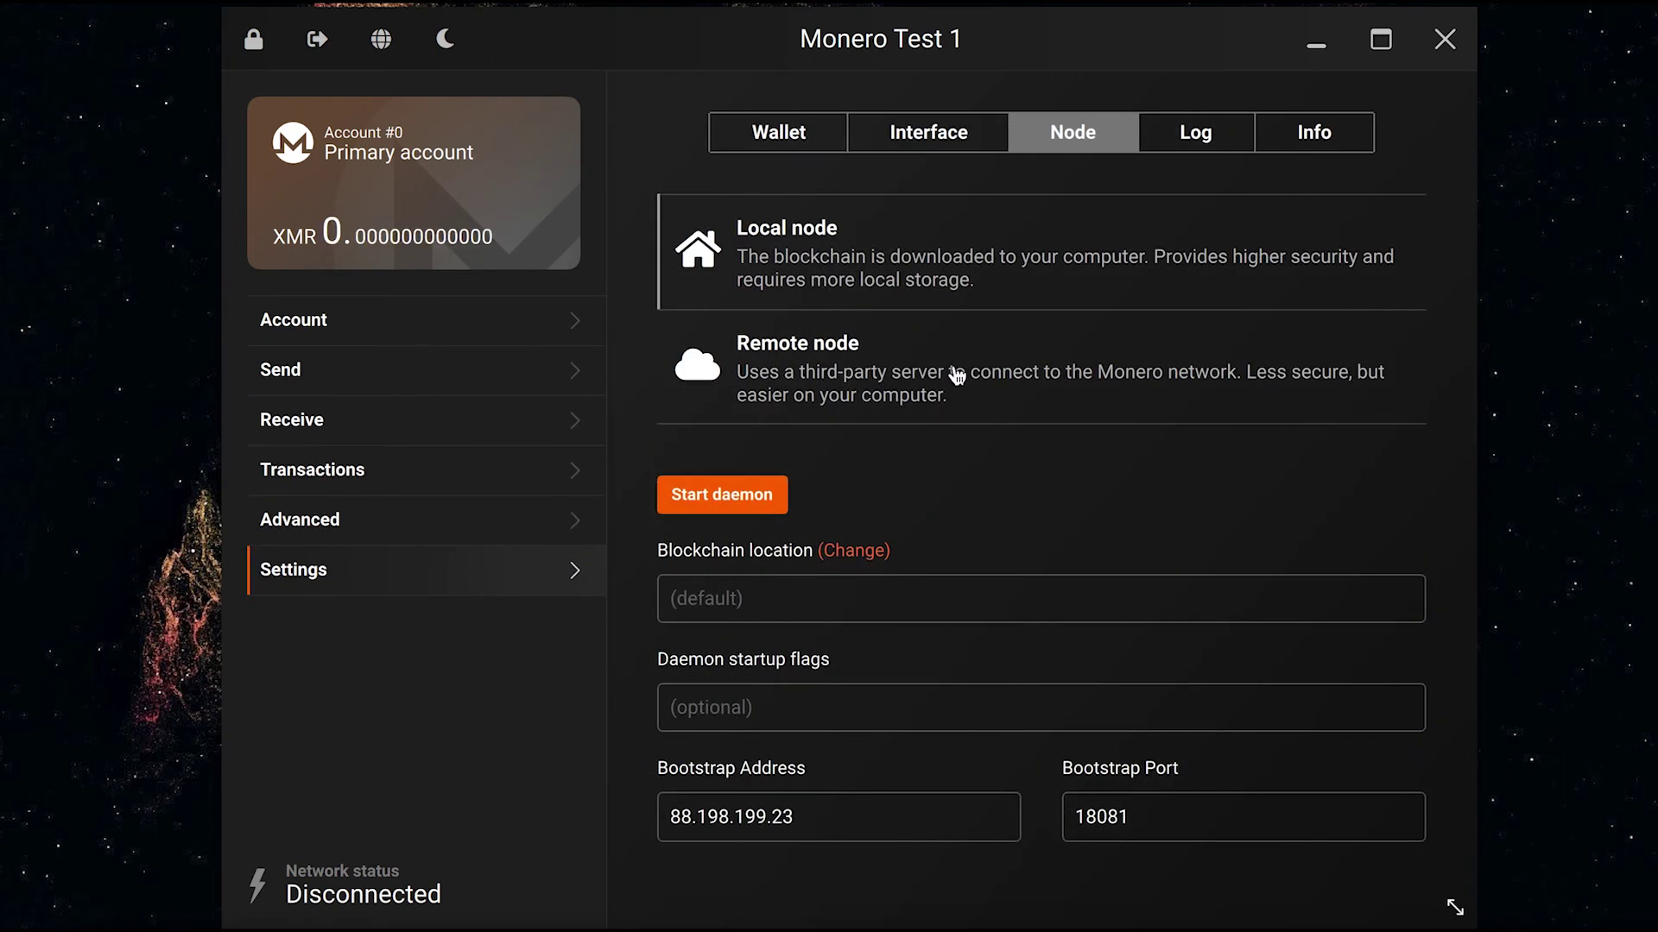
pyautogui.click(957, 375)
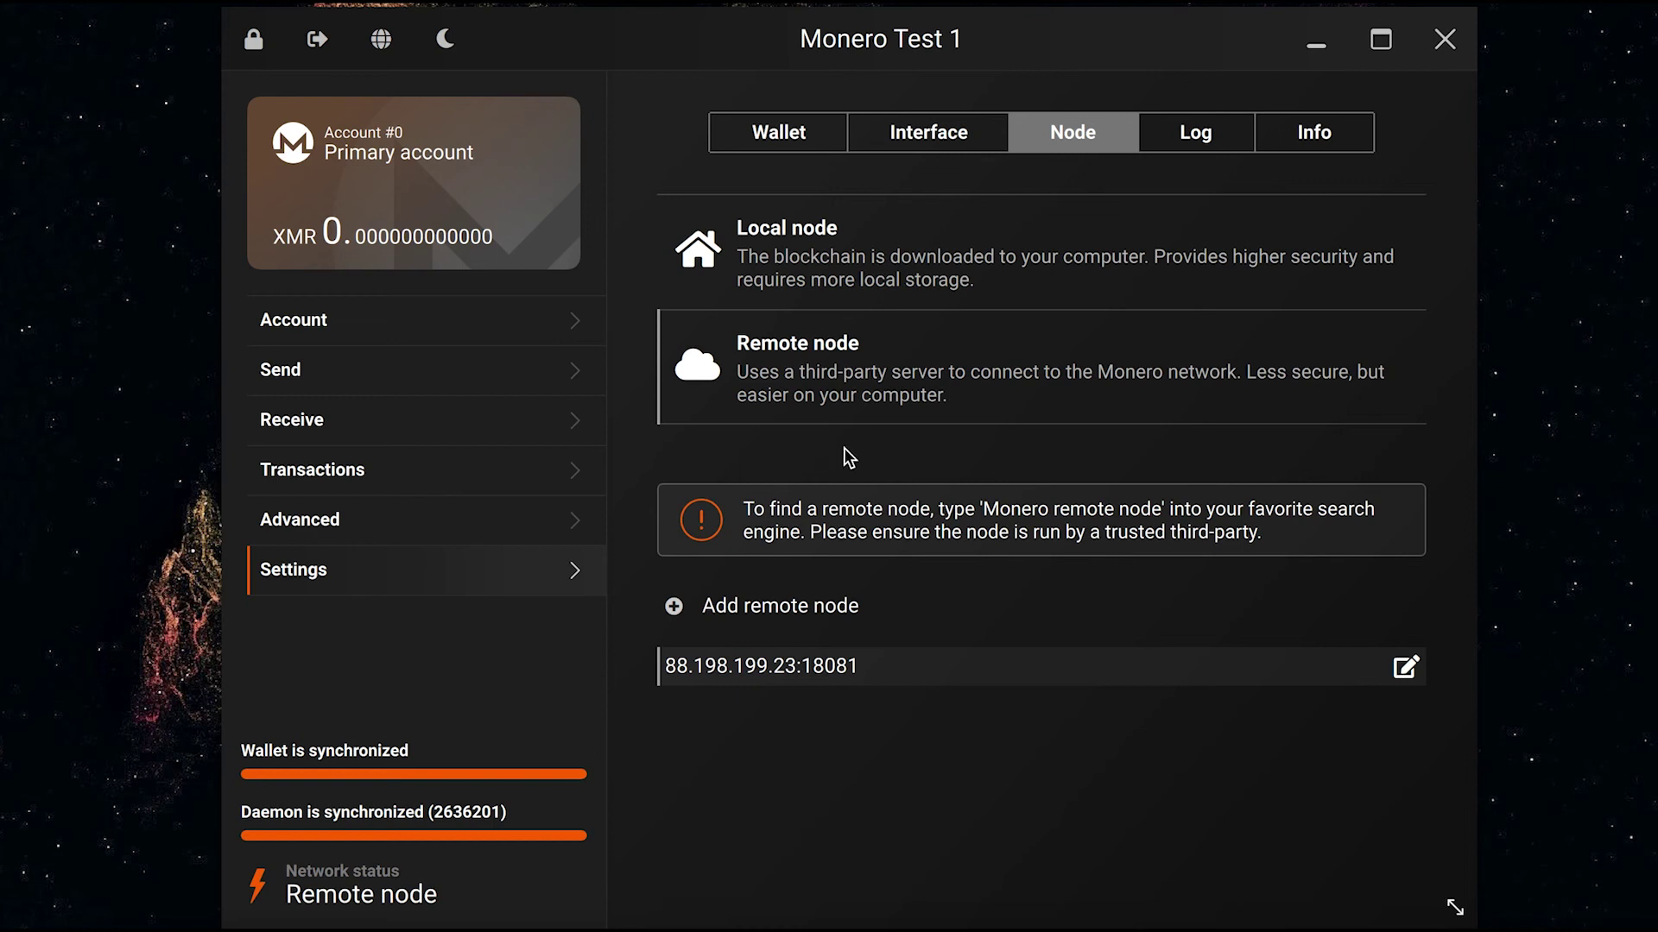
# Step: Copy the wallet's primary address from the Receive page to the clipboard
pyautogui.click(406, 423)
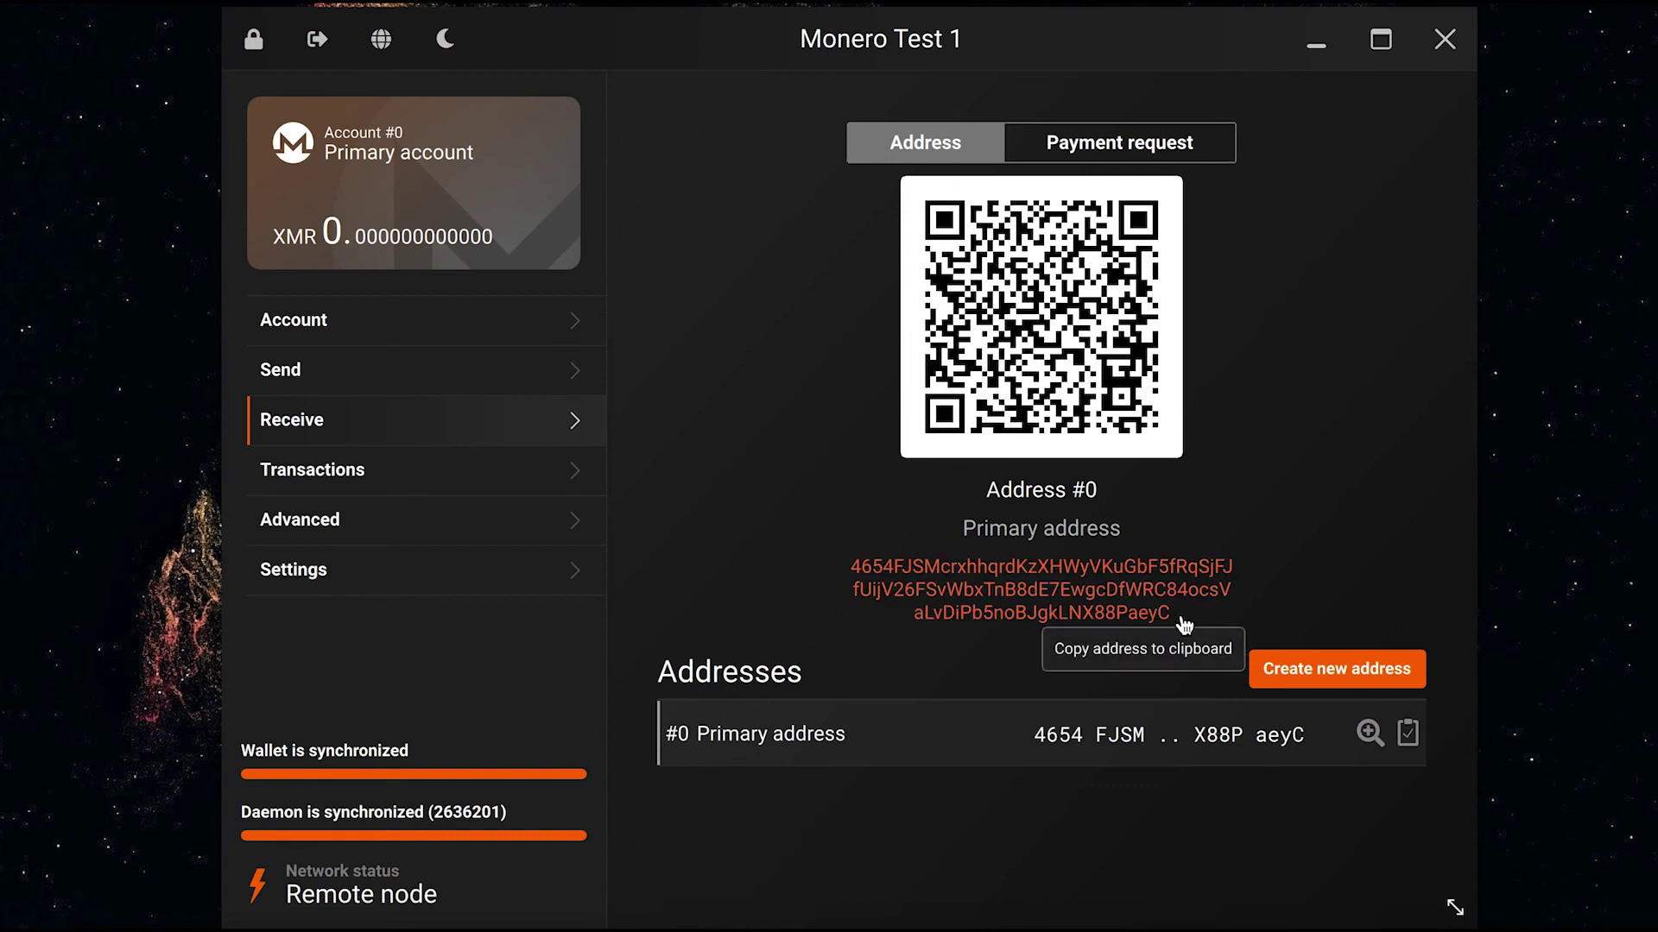
pyautogui.click(1409, 734)
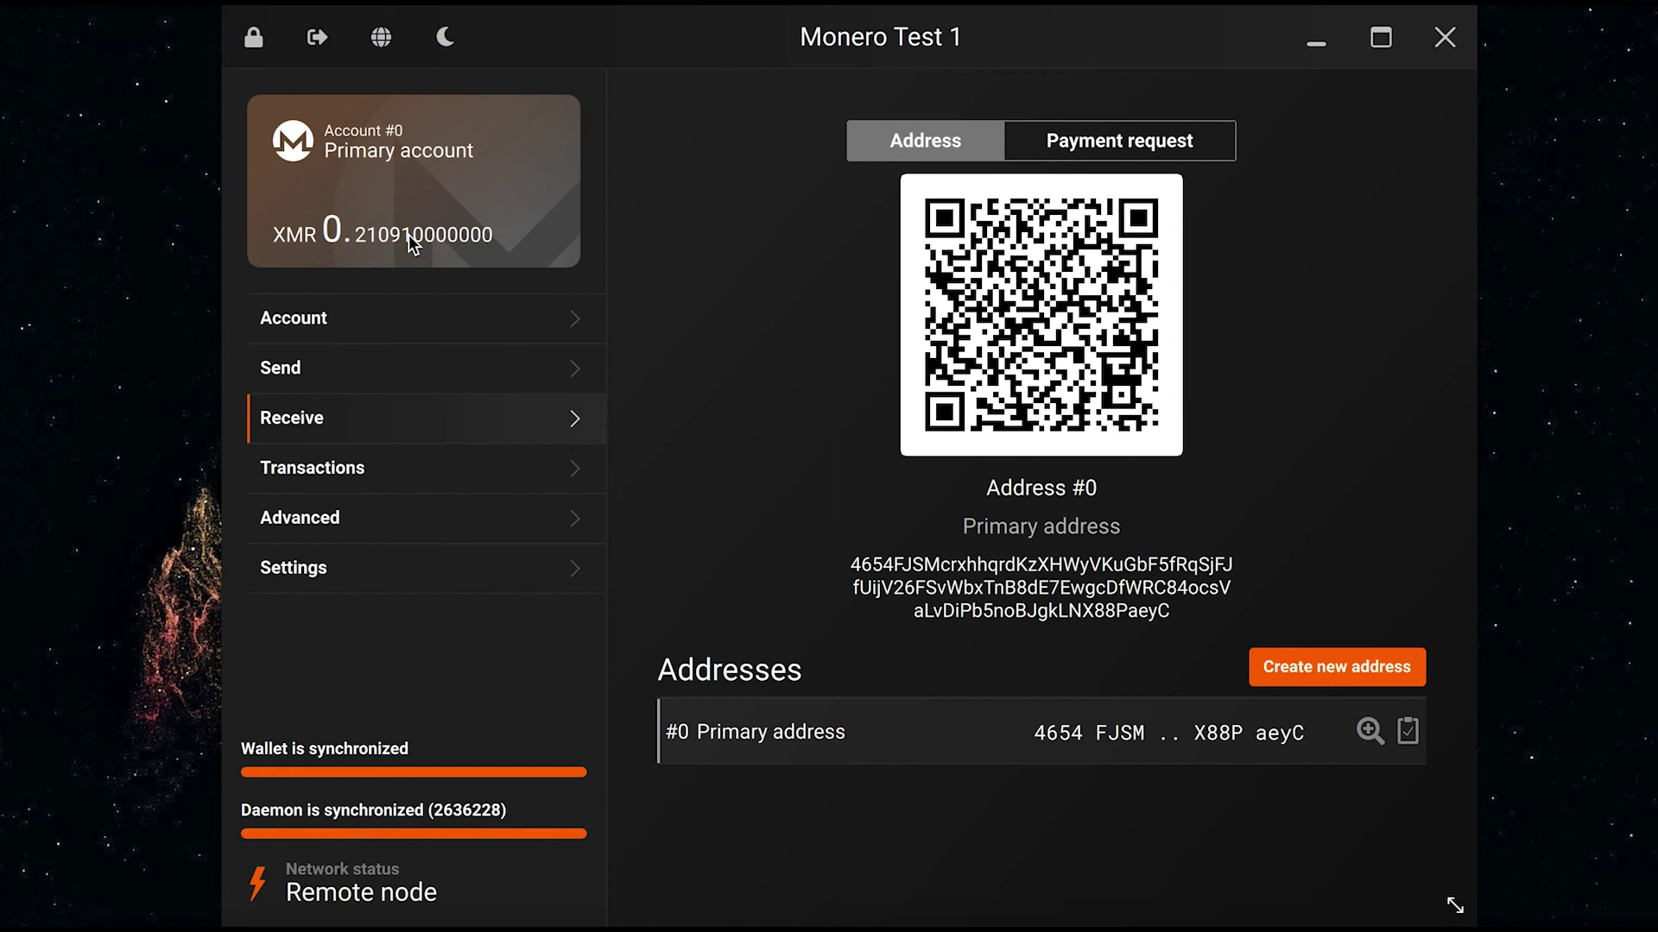
# Step: Fill the Send form with the pasted recipient address and the whole 0.21091 XMR balance, checking priority Automatic
pyautogui.click(380, 366)
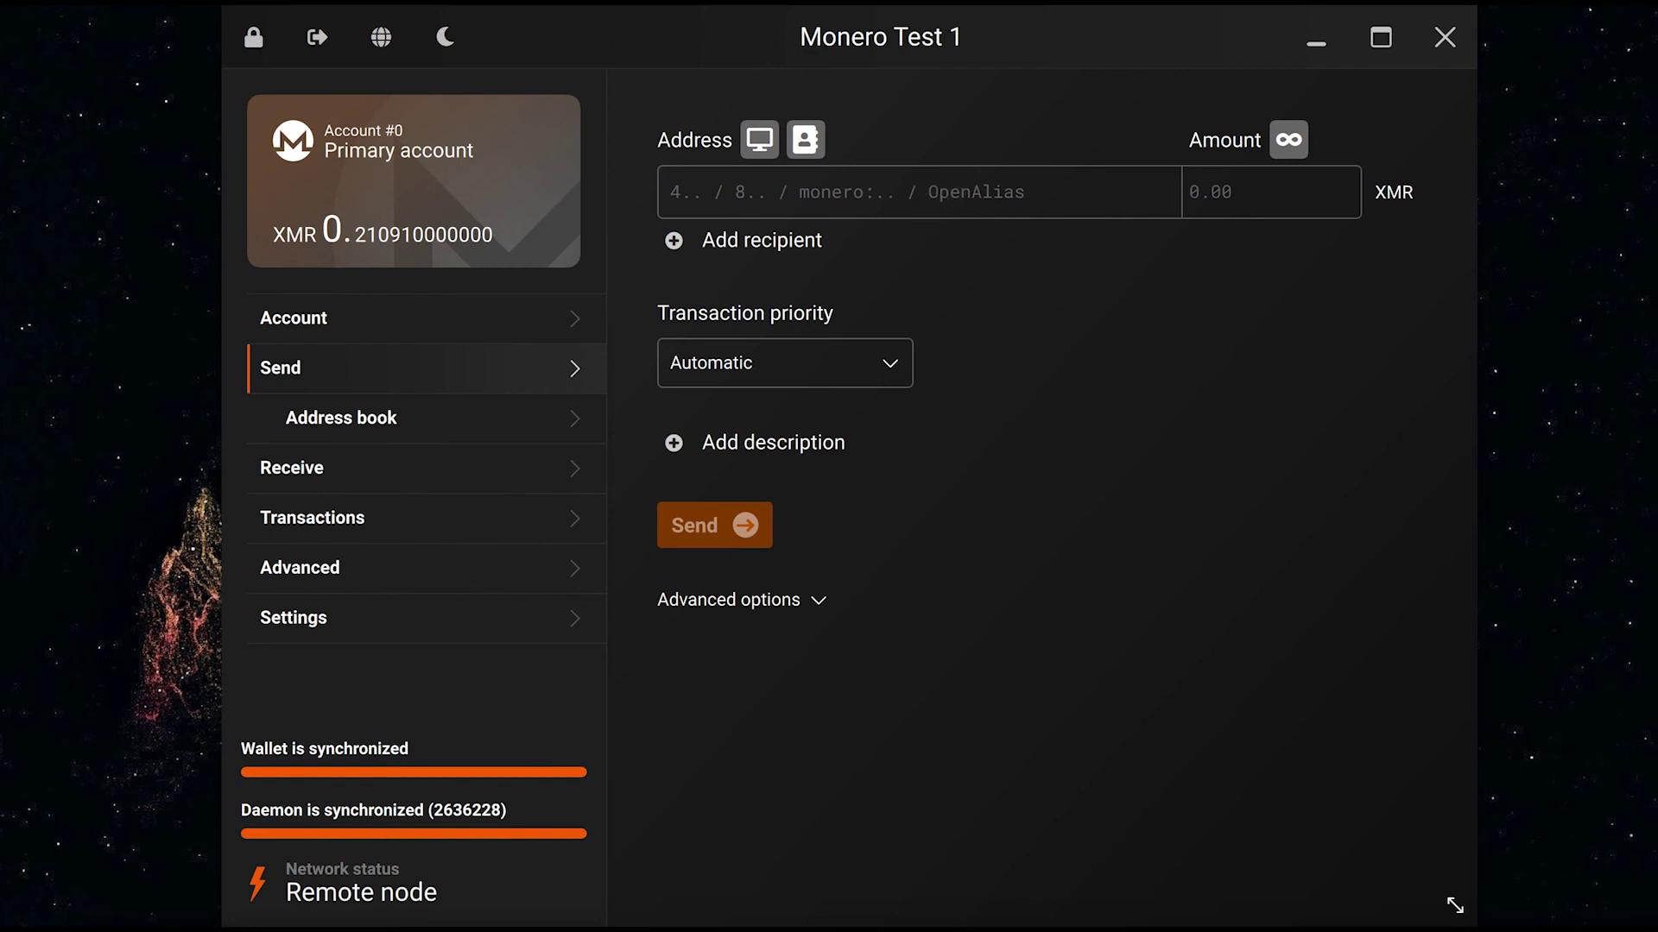
pyautogui.click(688, 194)
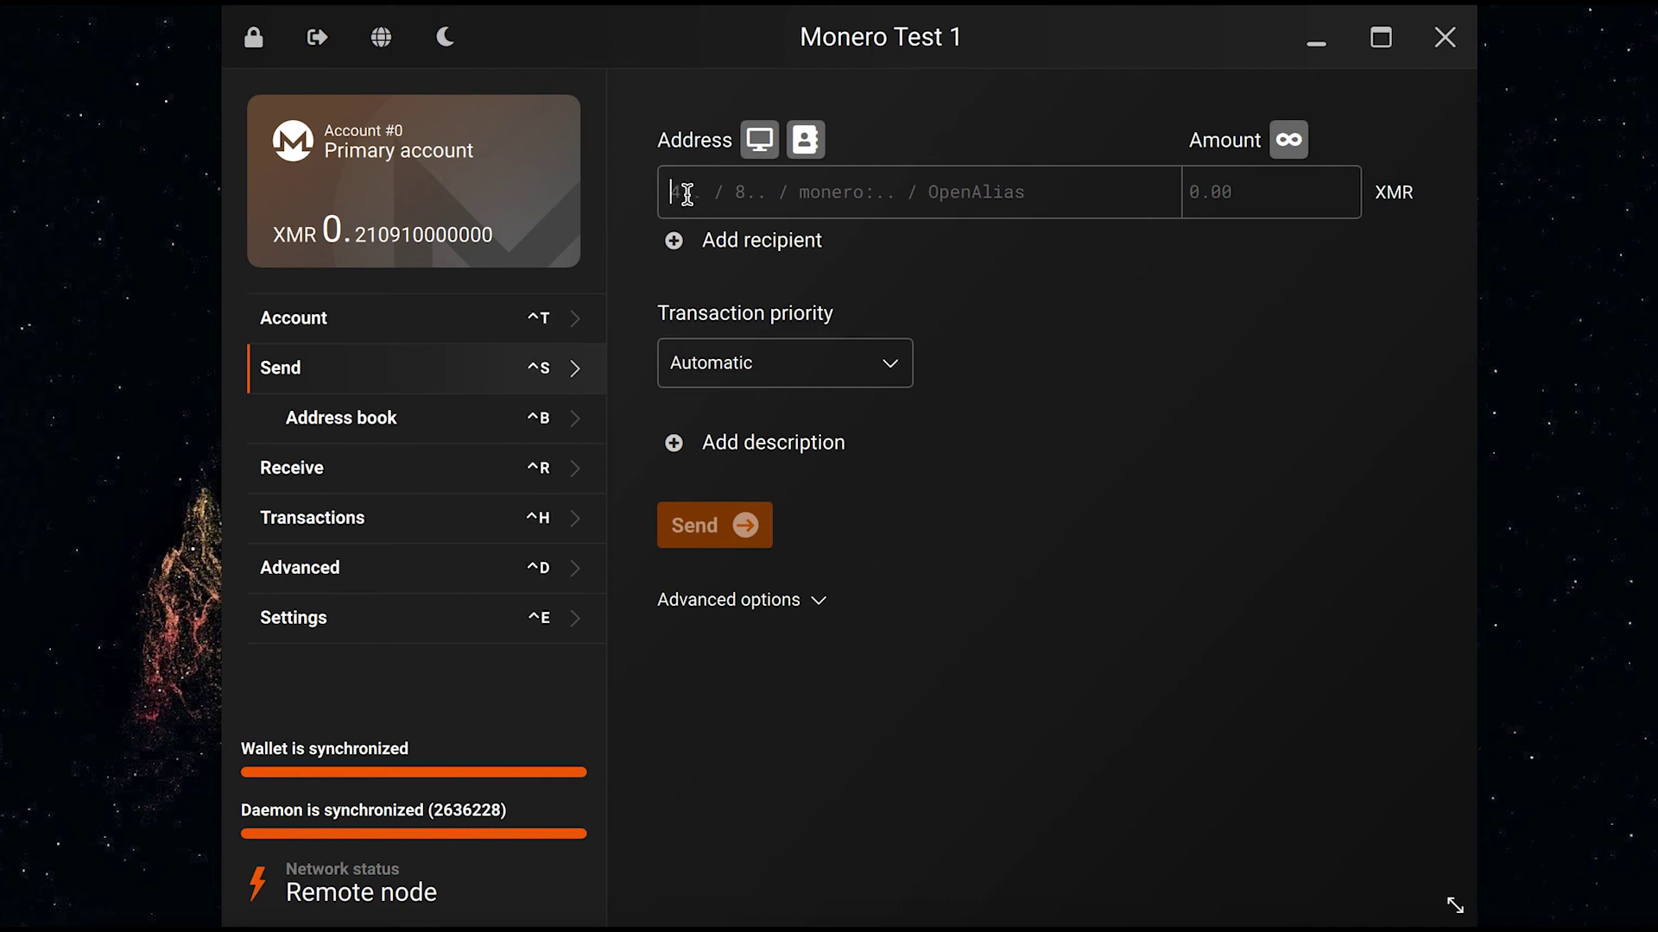
pyautogui.hotkey('ctrl', 'v')
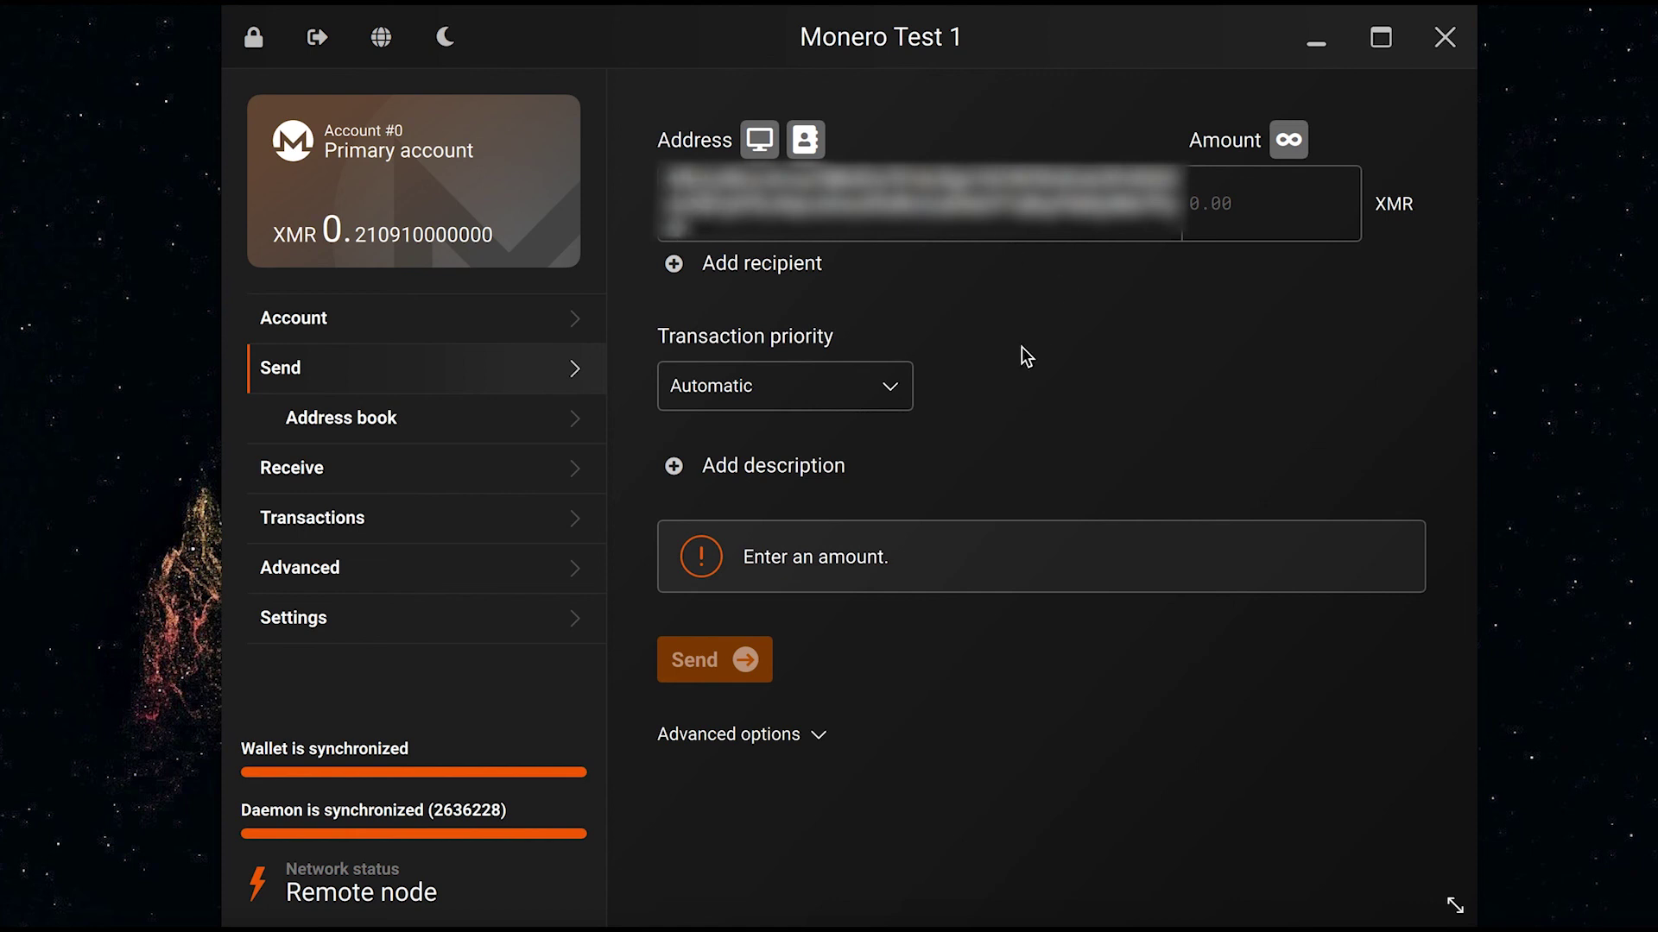
pyautogui.click(1276, 203)
pyautogui.click(1288, 139)
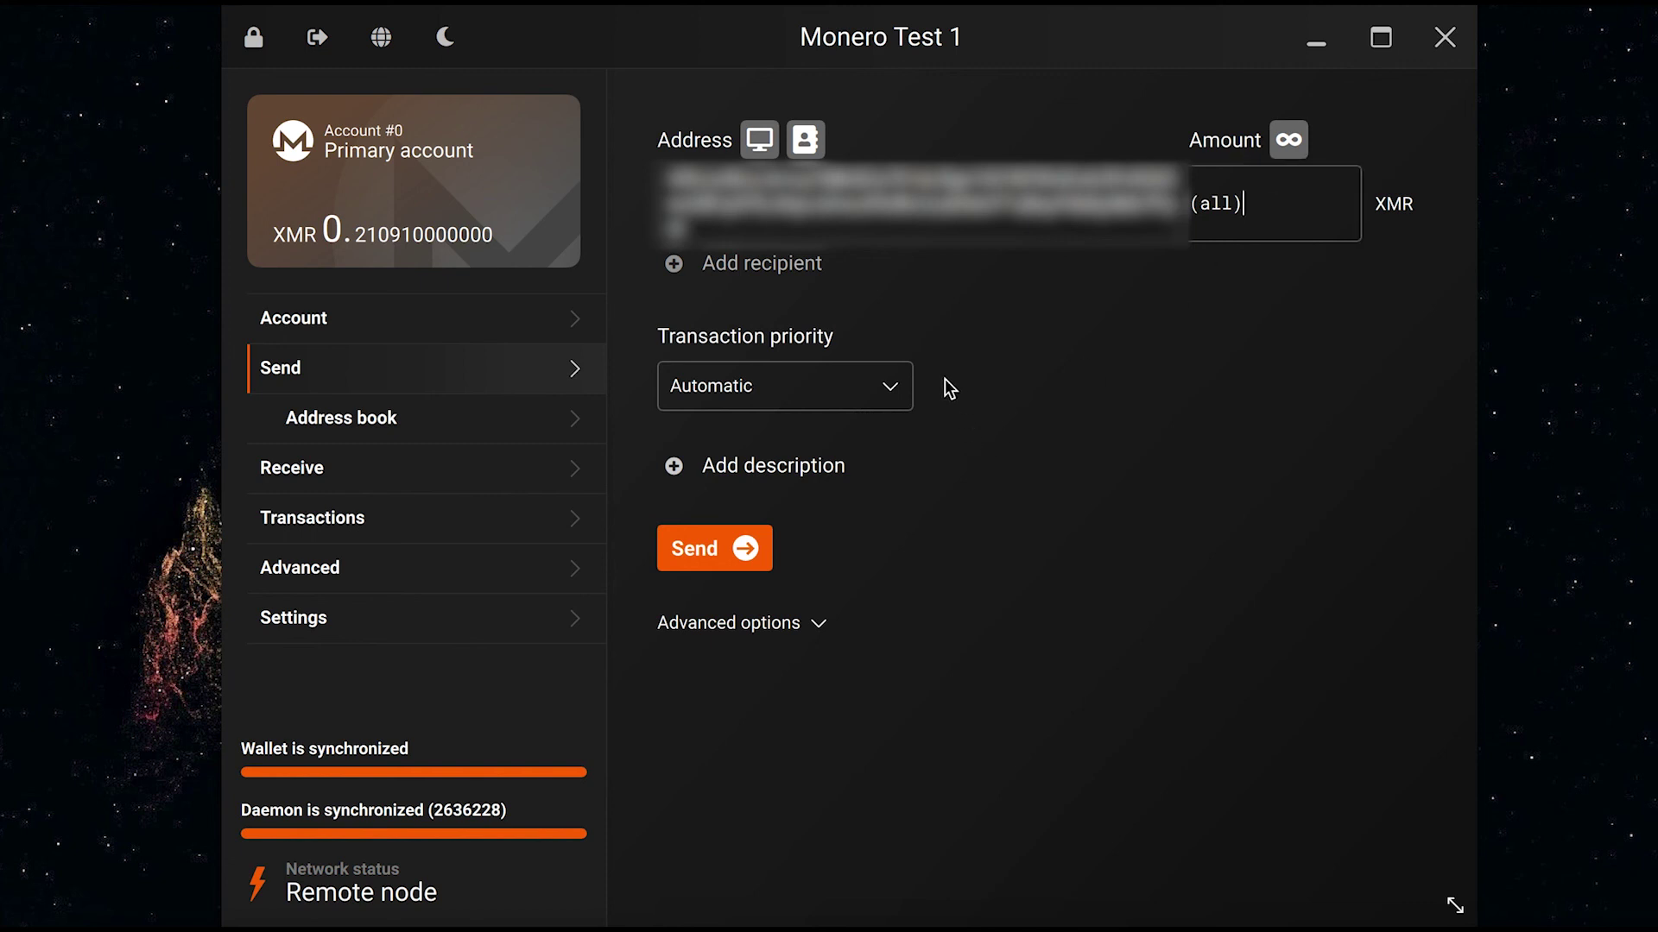
pyautogui.click(890, 390)
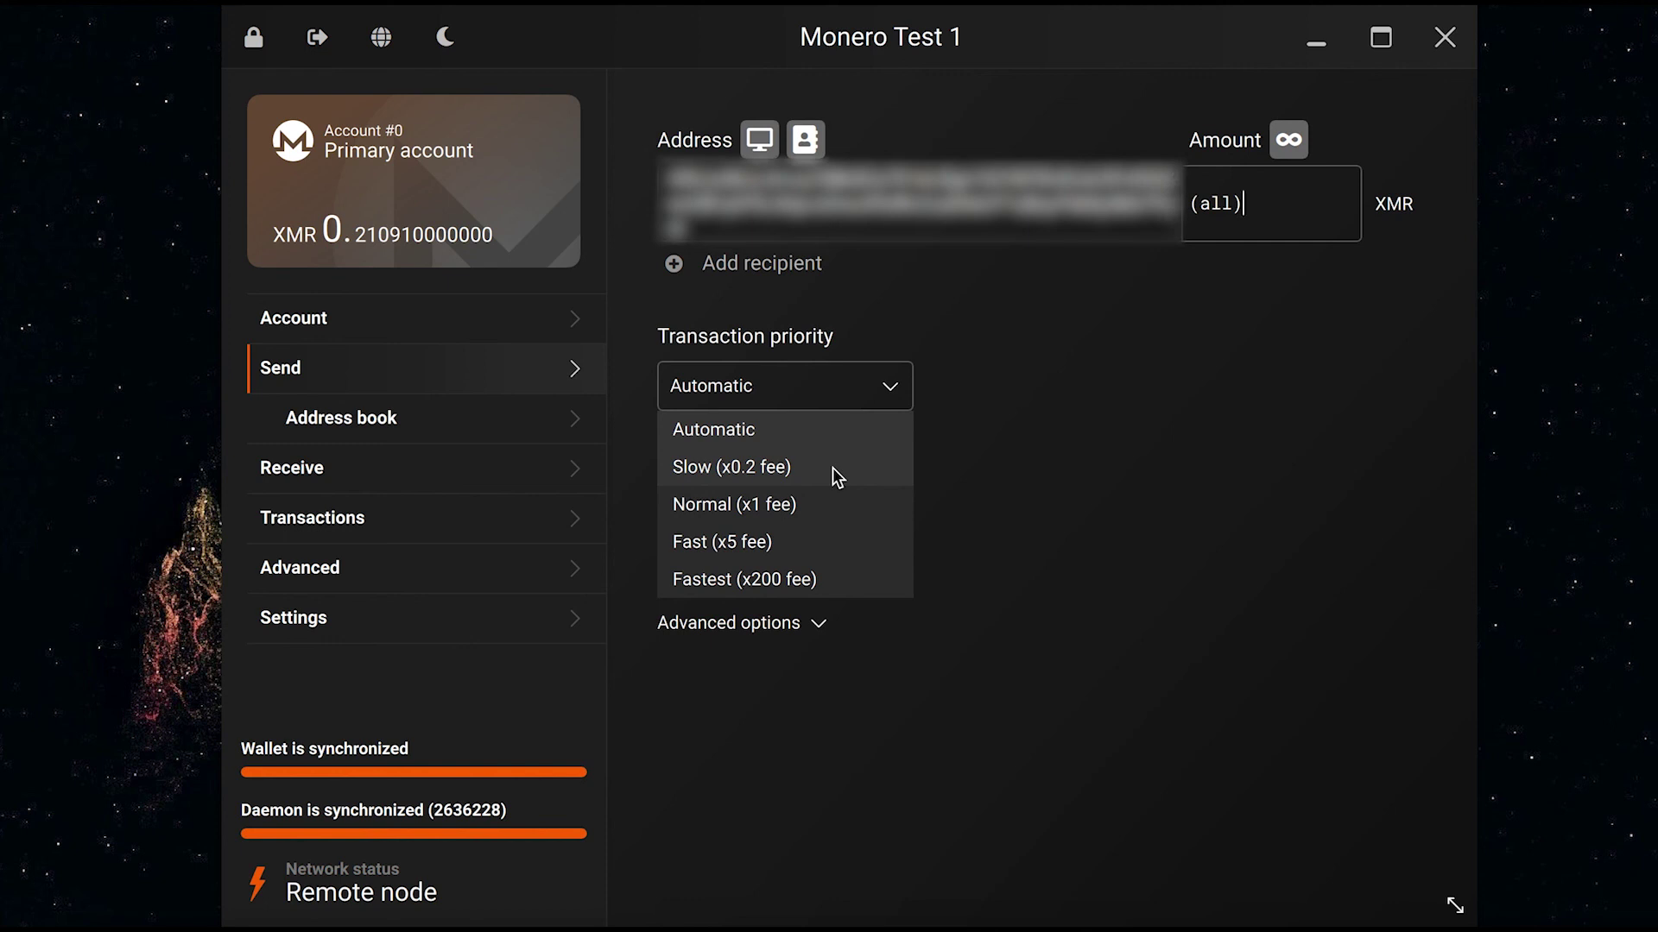
# Step: Send 0.21090412 XMR at Automatic priority, confirming and authorizing it with the wallet password
pyautogui.click(962, 392)
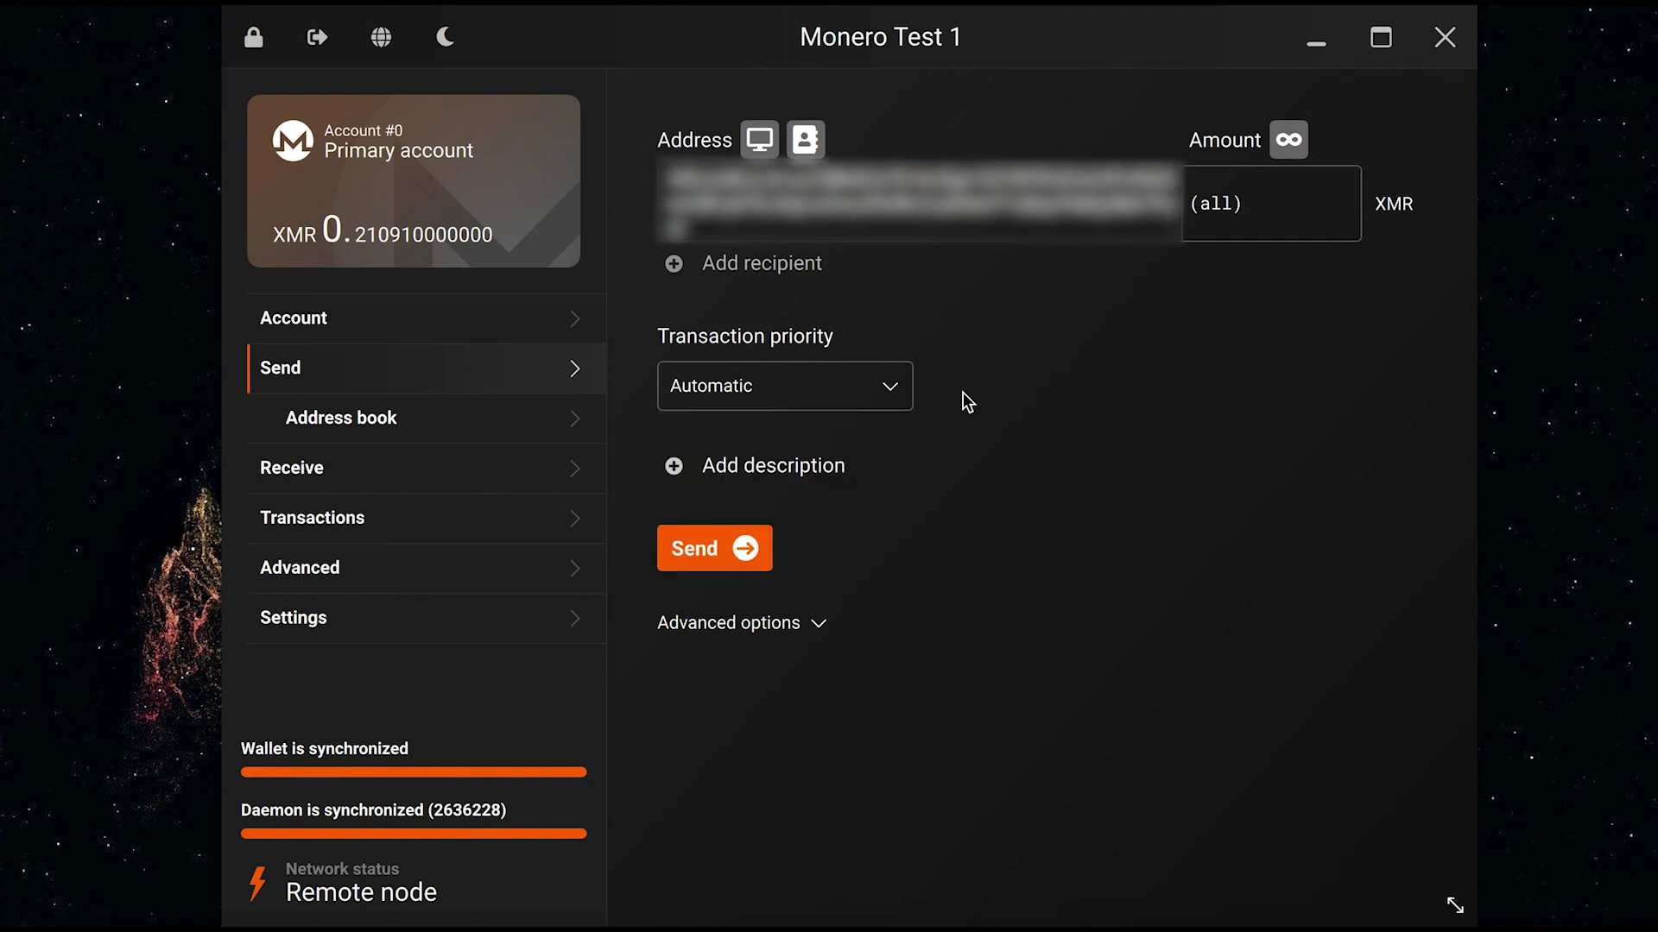
pyautogui.click(696, 561)
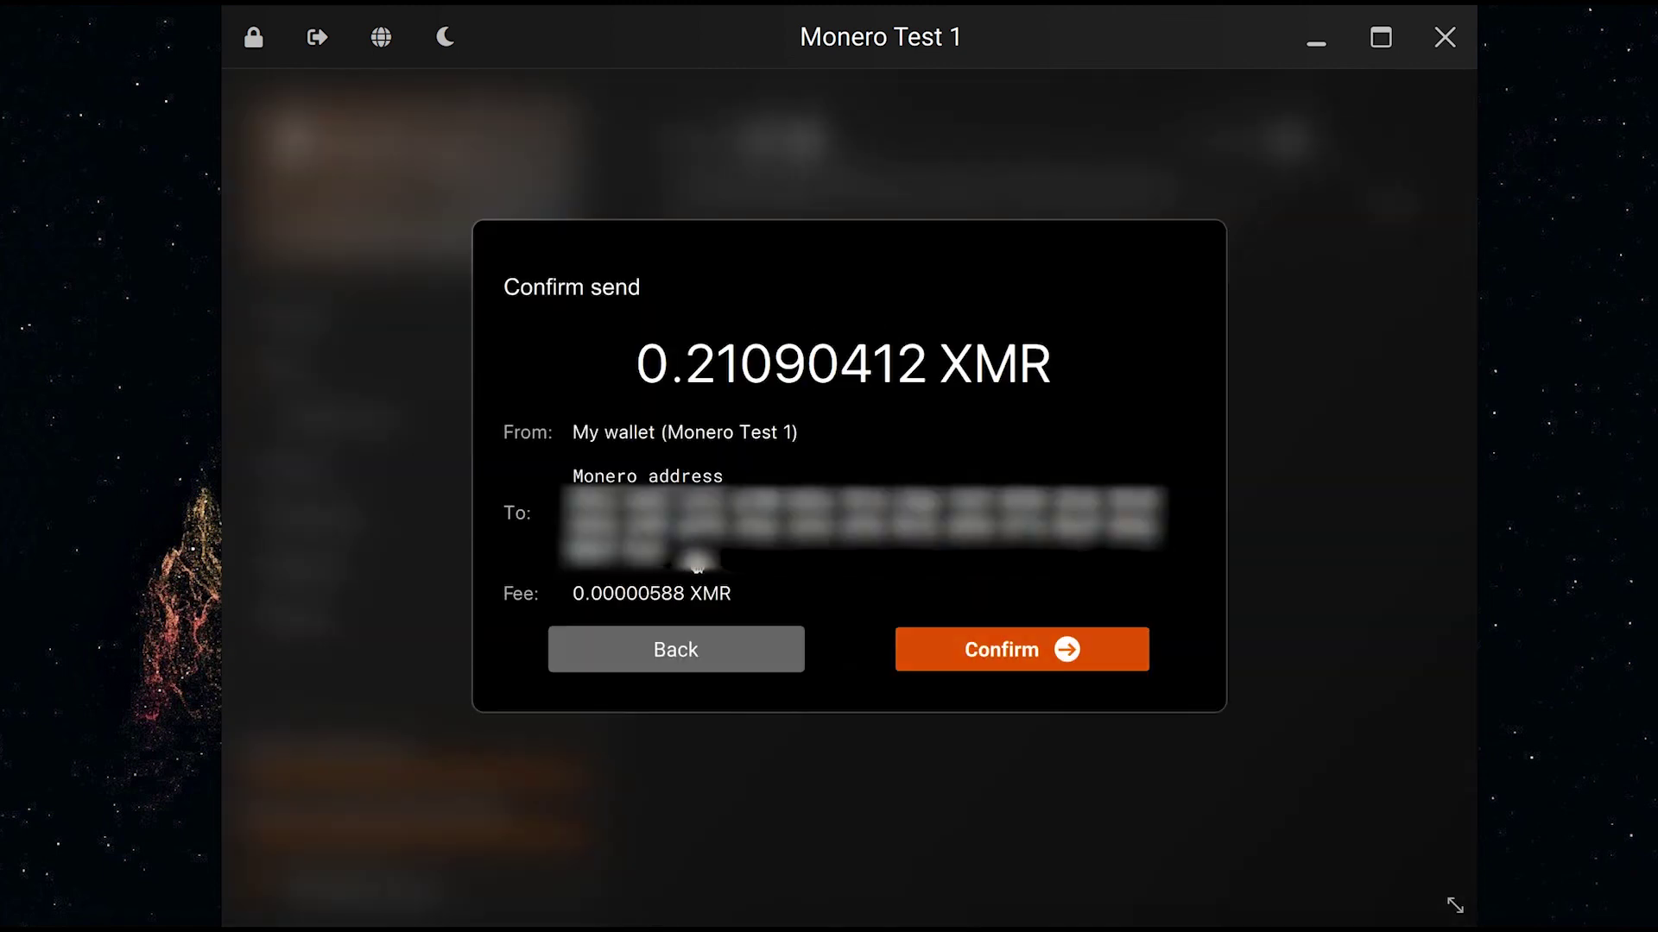
pyautogui.click(952, 661)
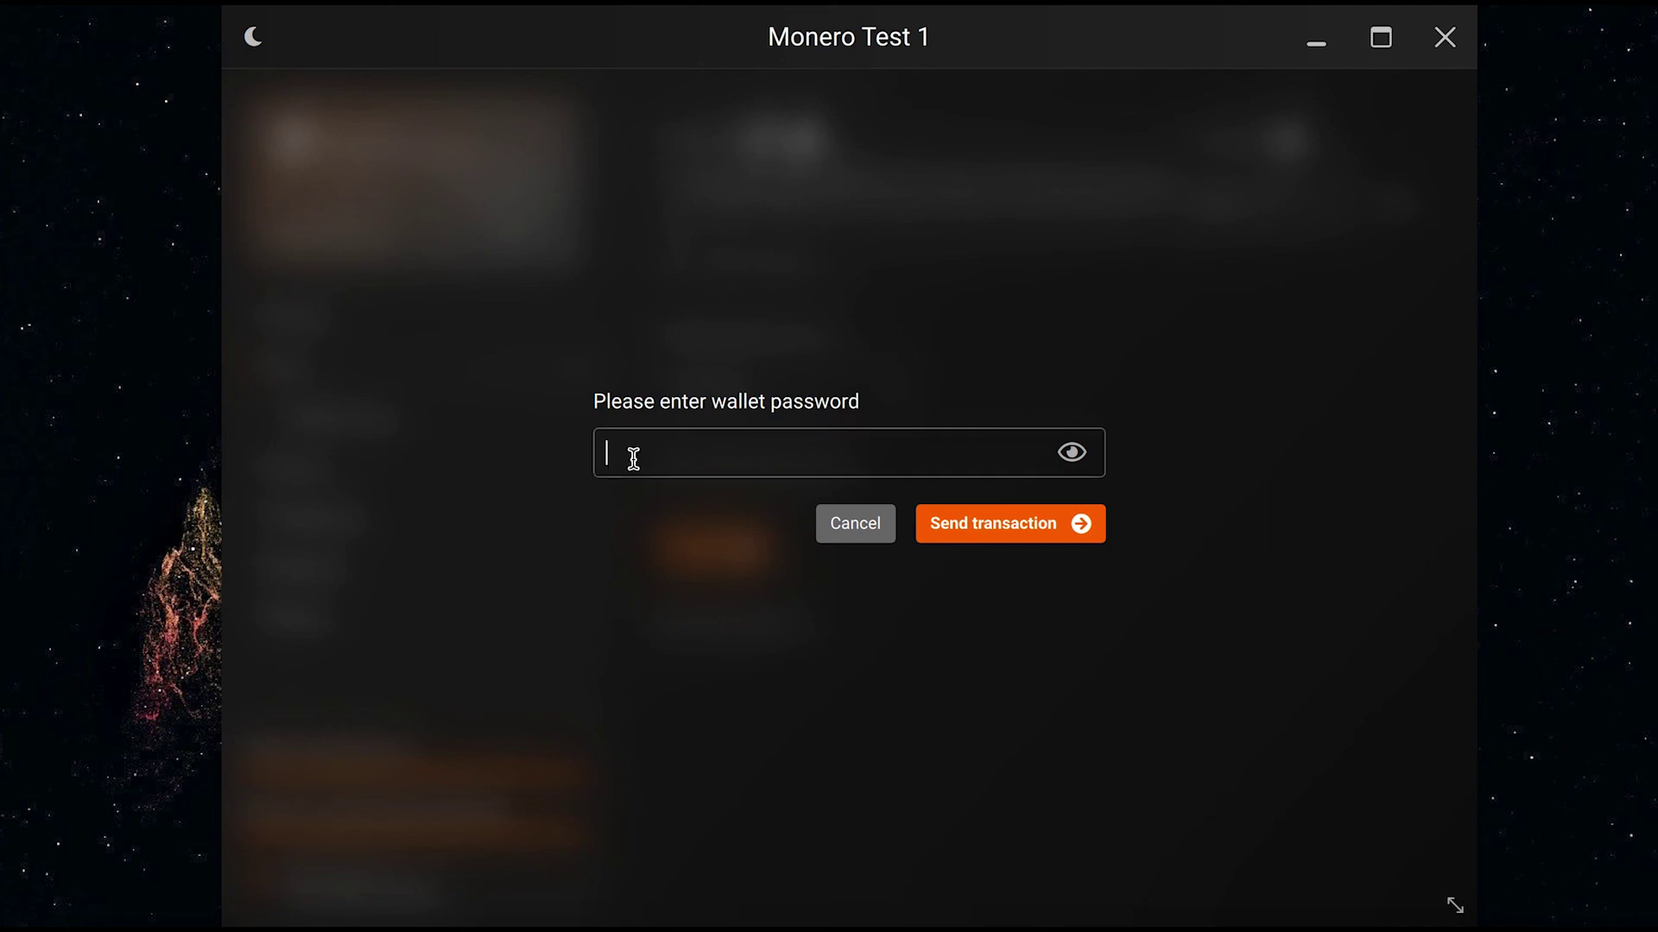
pyautogui.hotkey('ctrl', 'v')
pyautogui.click(1025, 526)
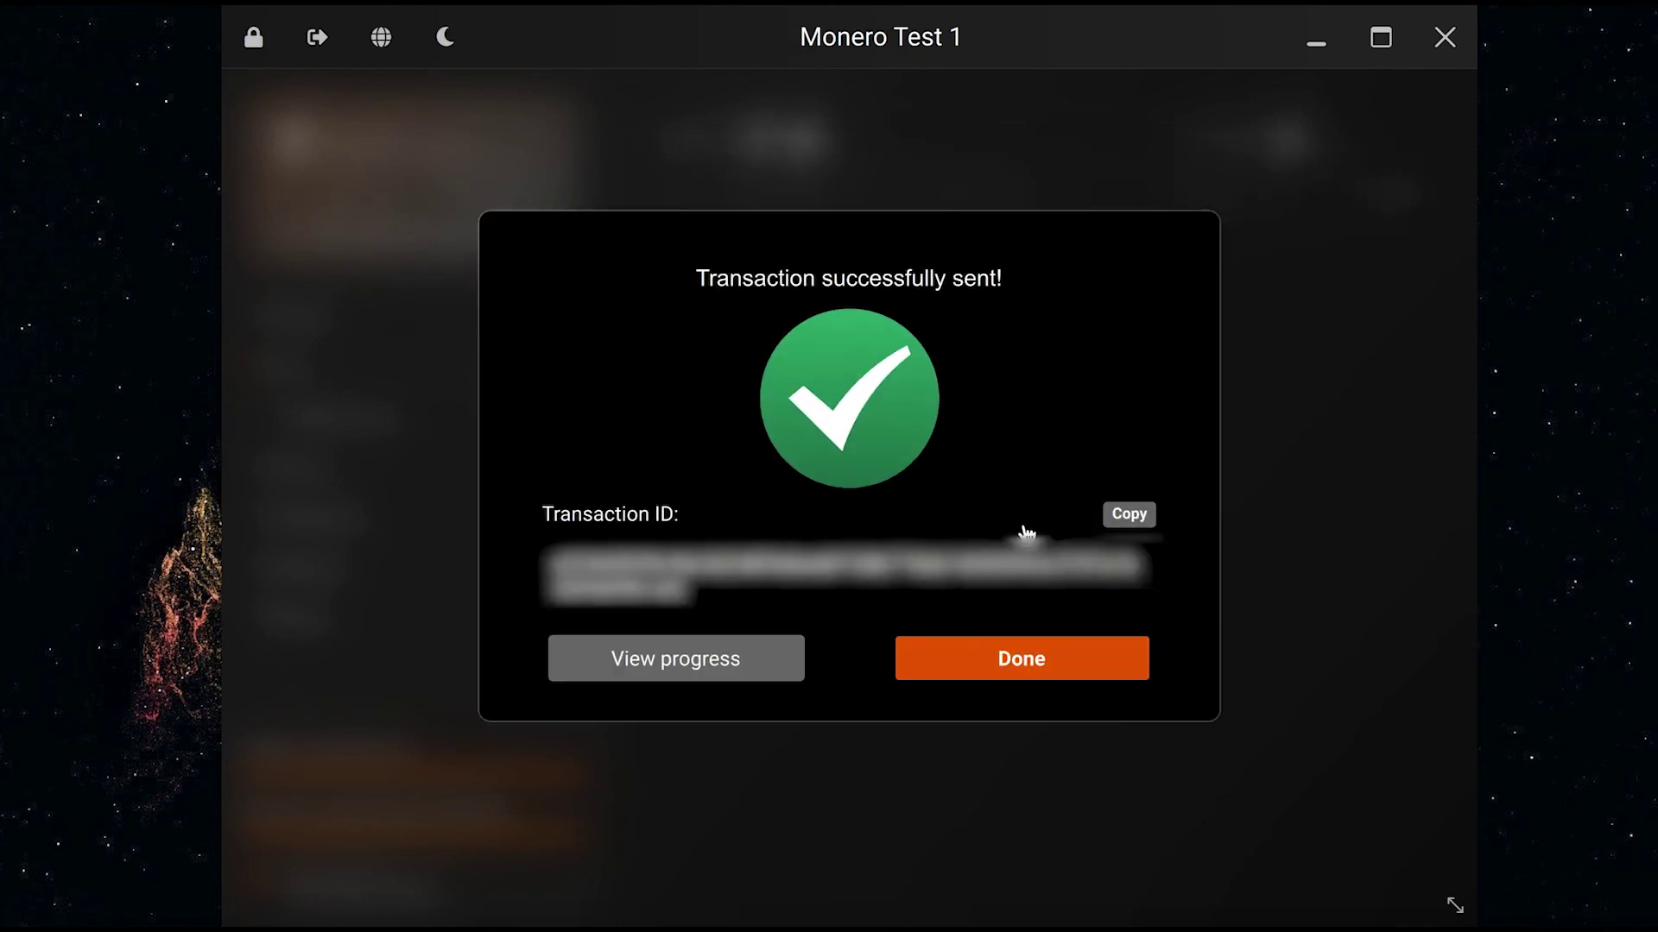